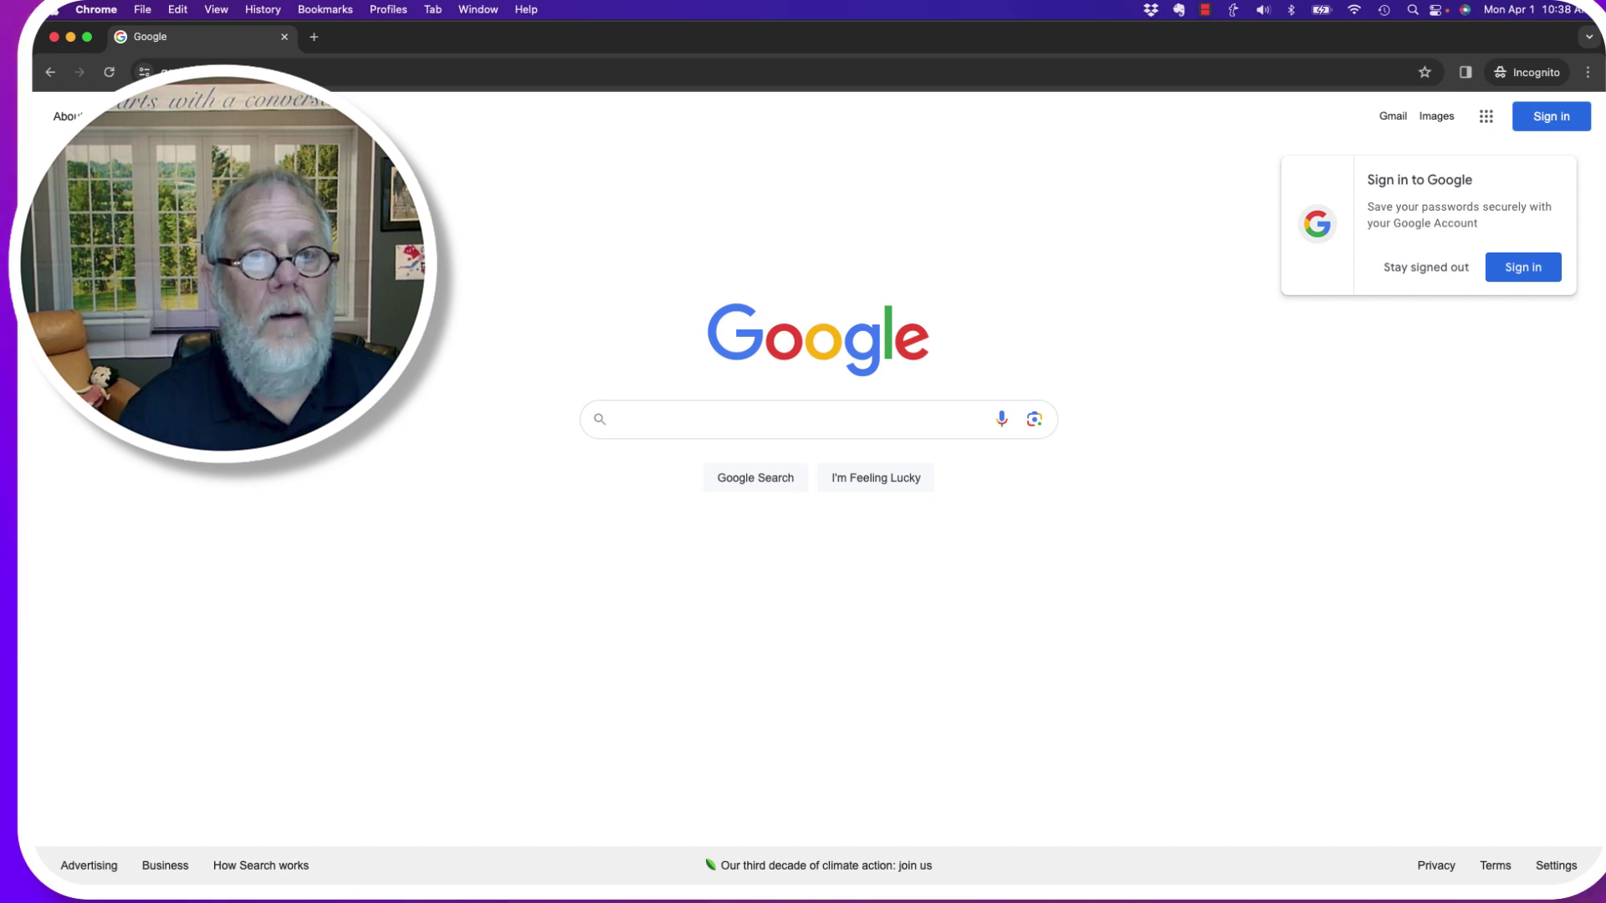
Go to gmail.com and start entering the account's email address in the sign-in field
left_click(242, 60)
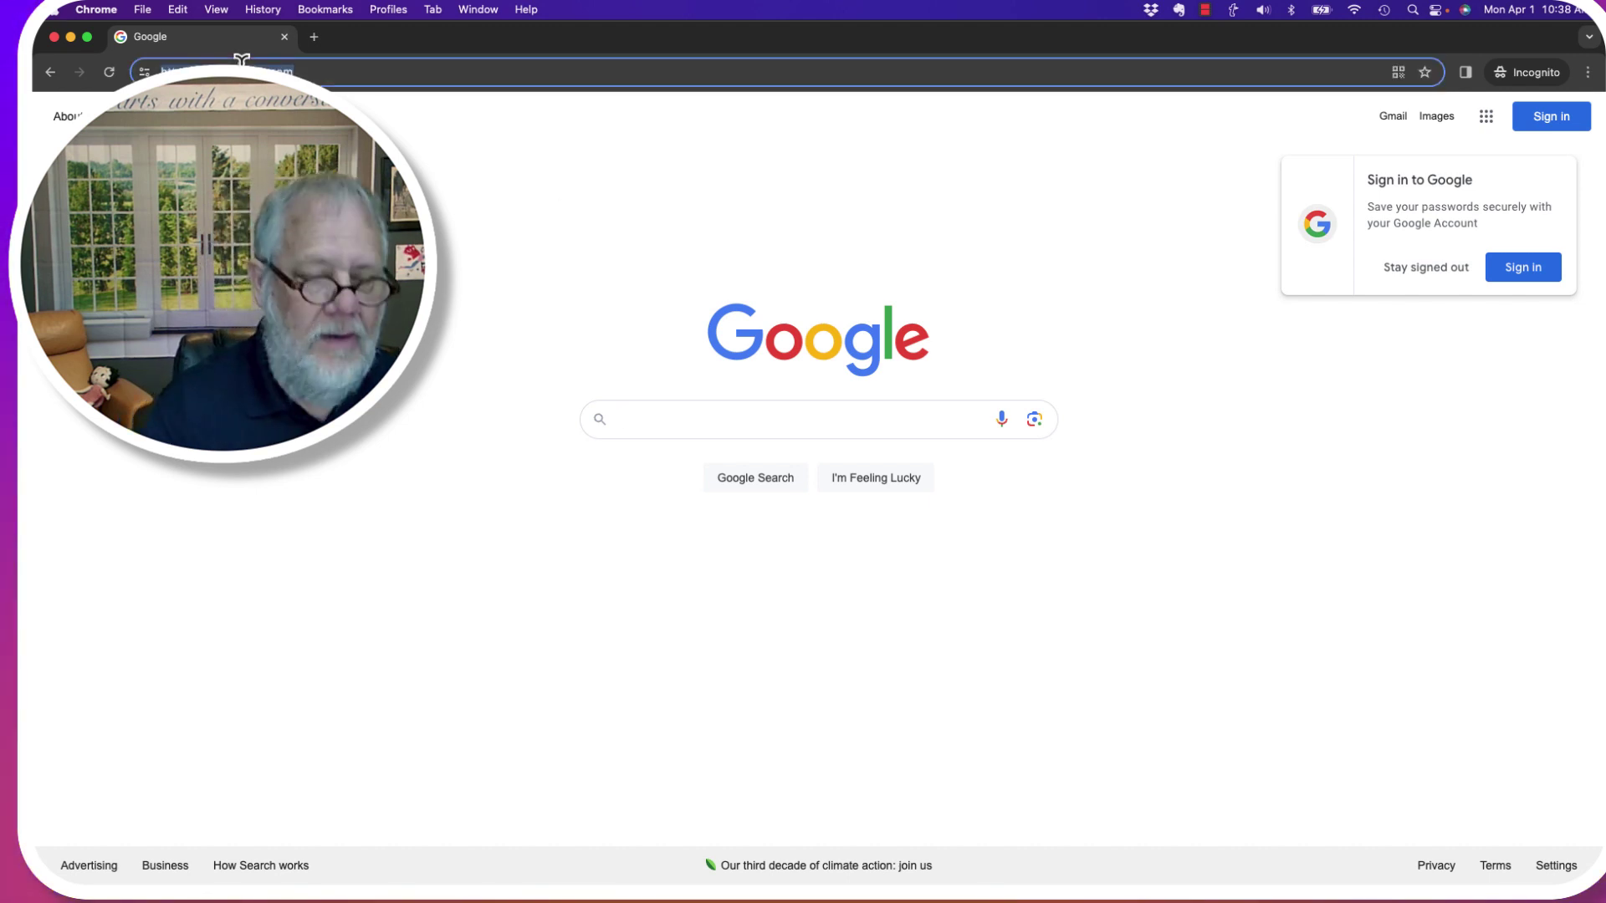
type("gmail.com")
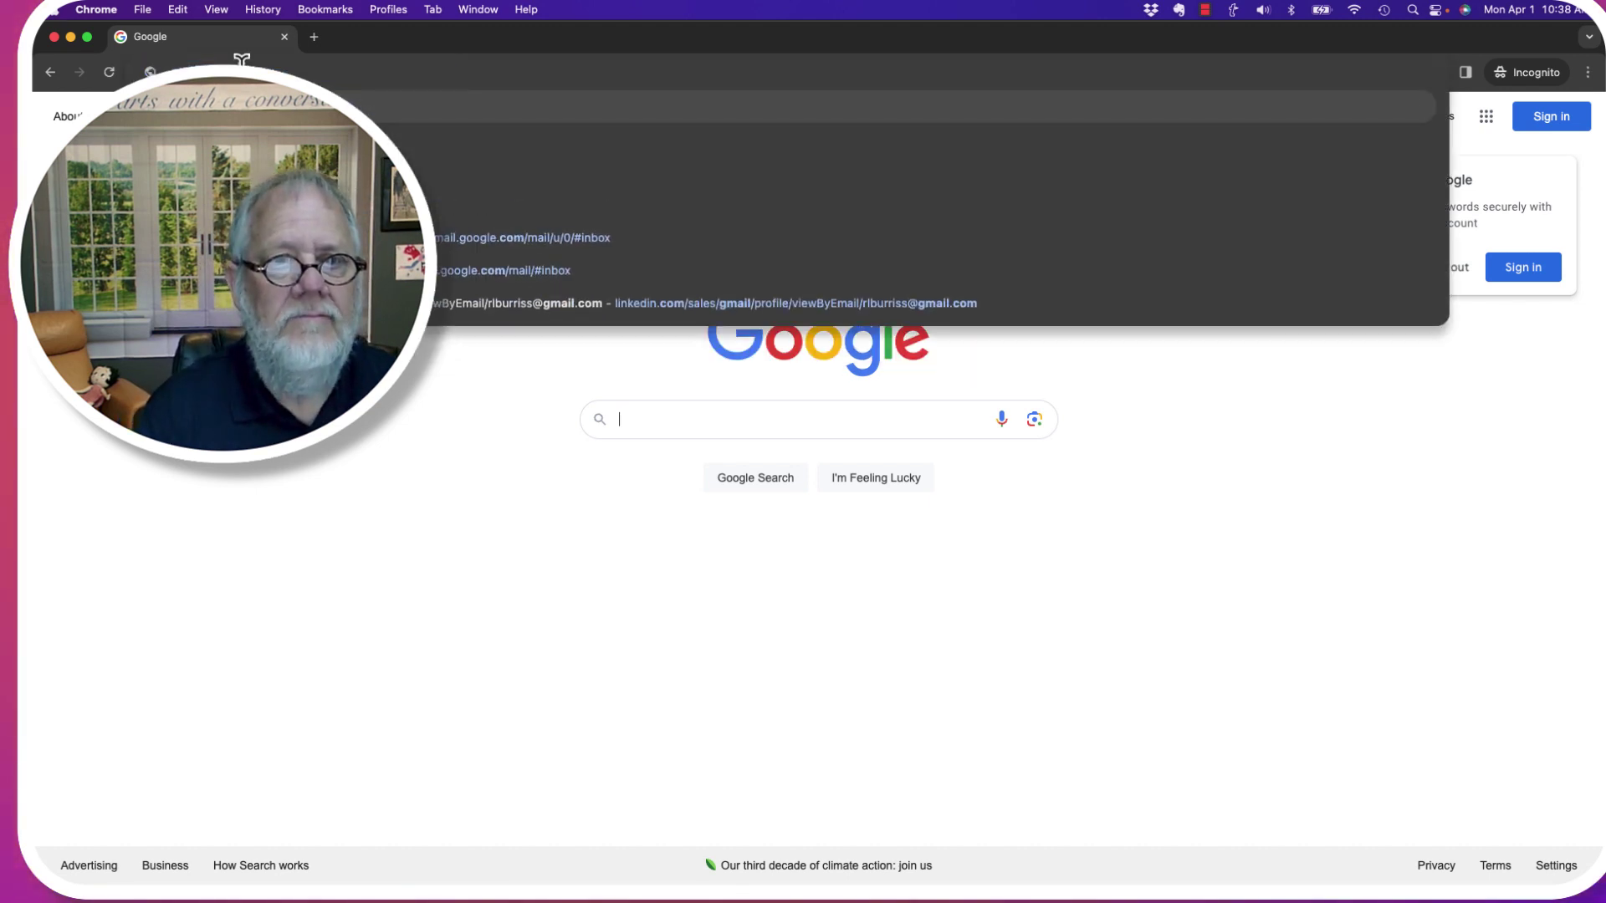
key("Return")
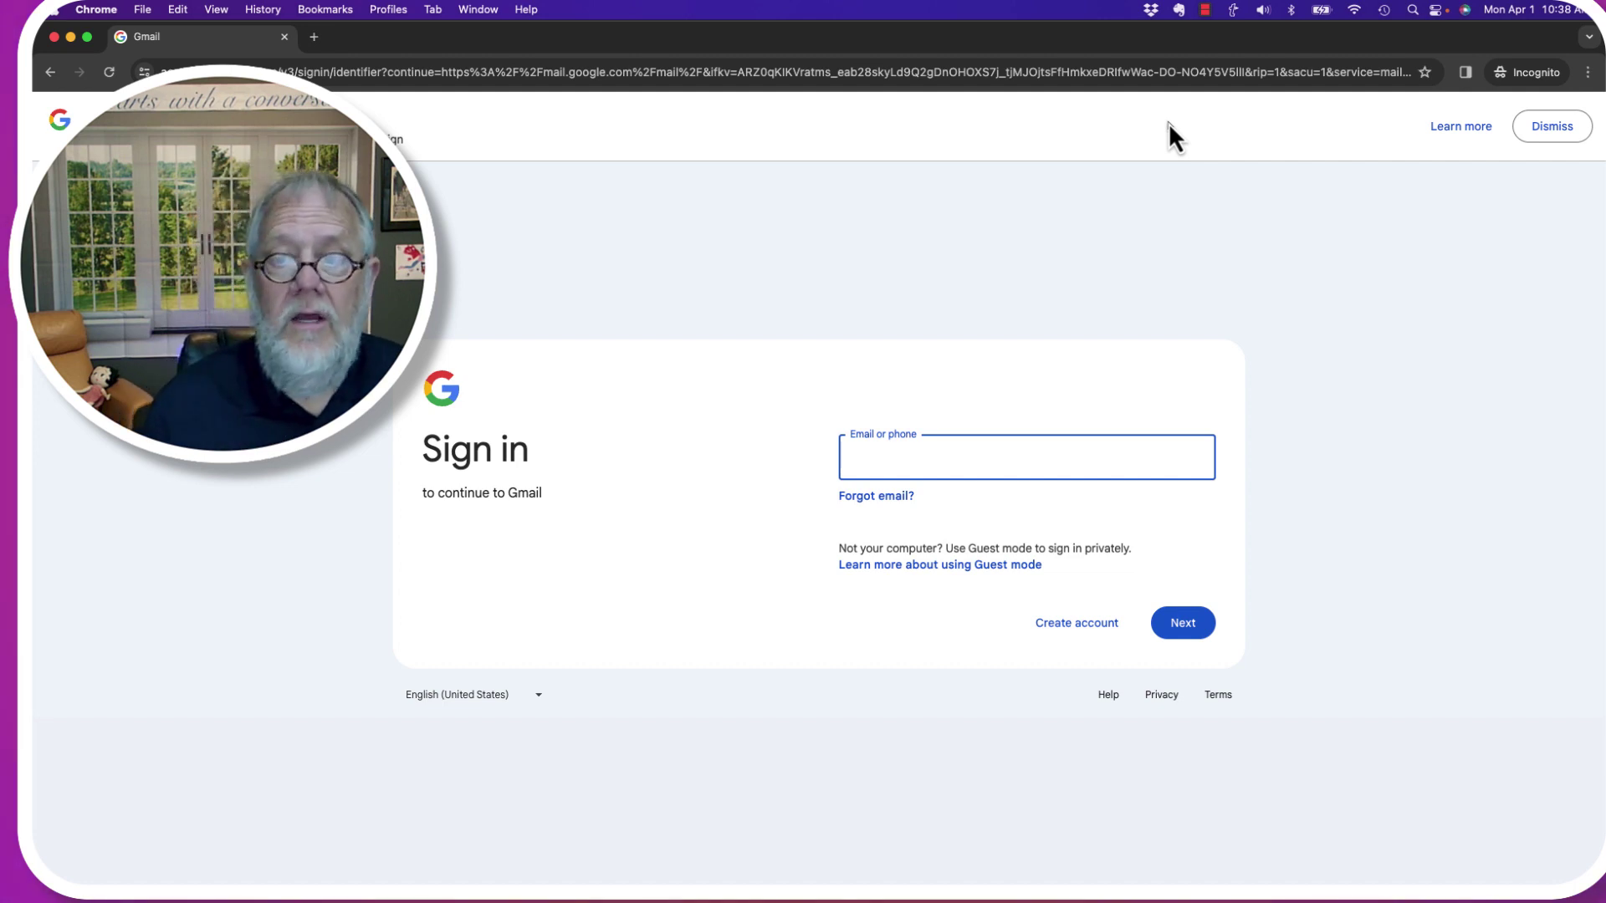
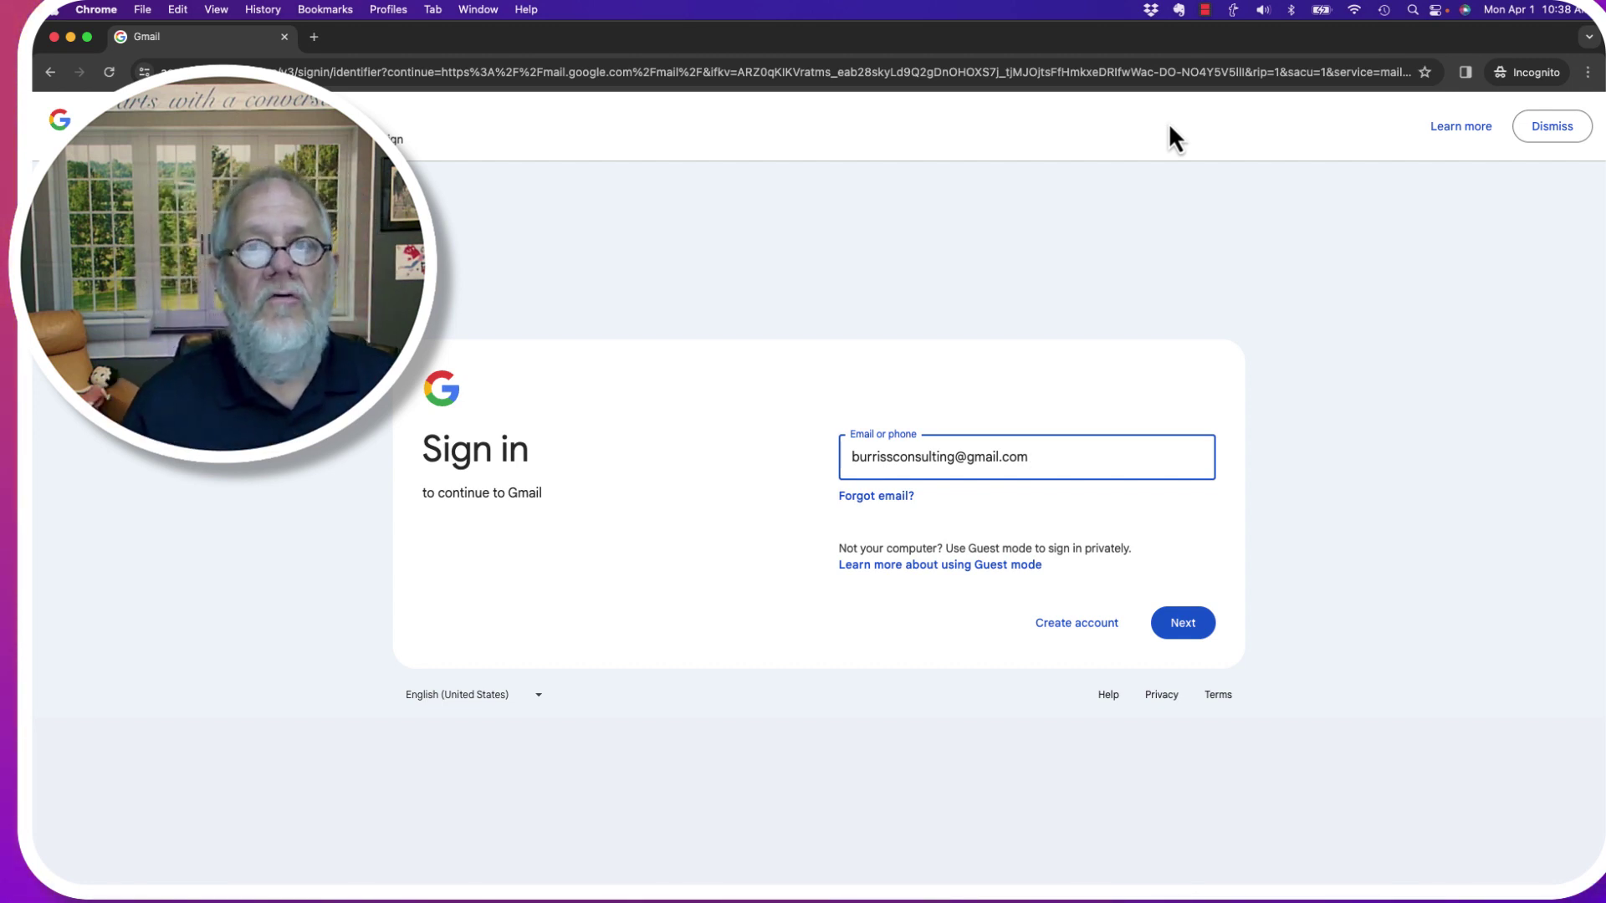
Choose Forgot email? and submit the account's recovery phone number
left_click(877, 498)
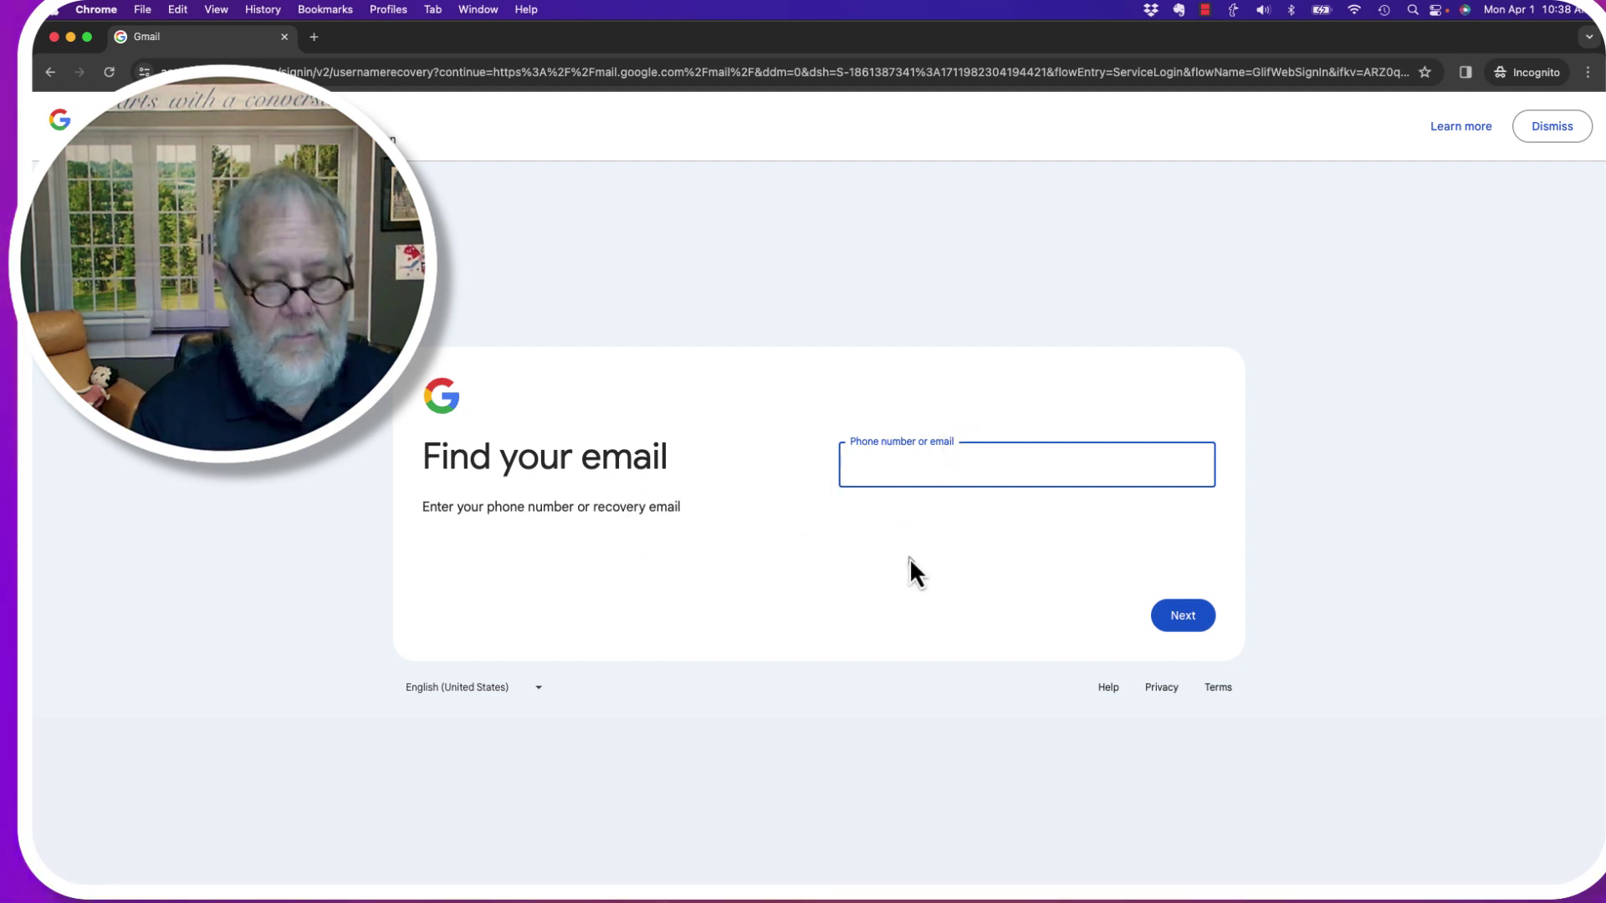
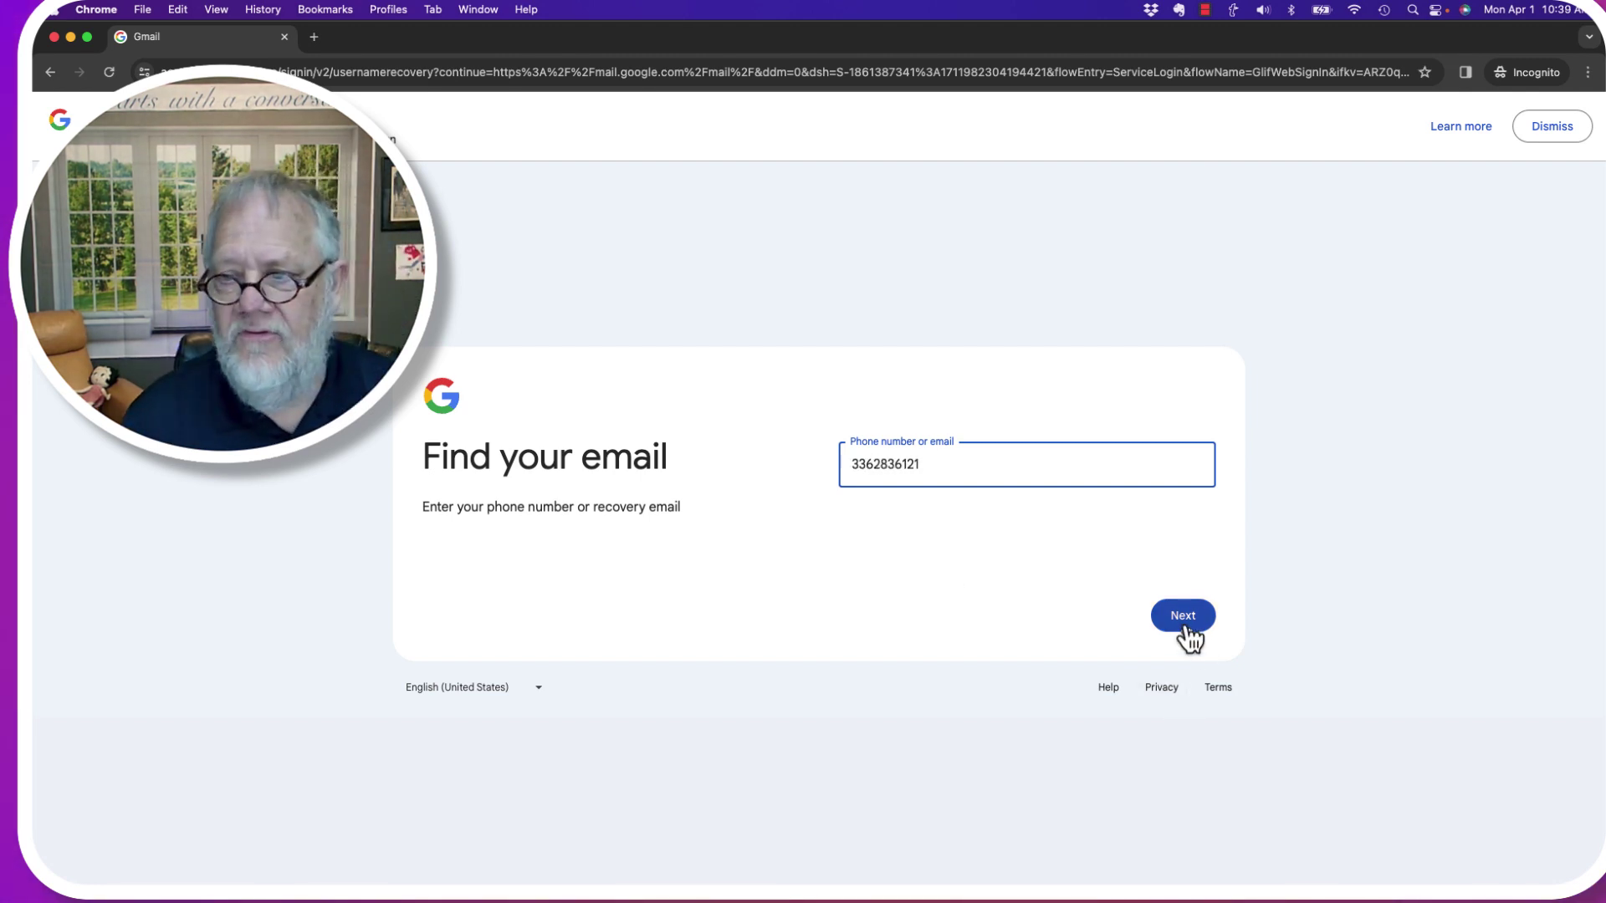
left_click(1182, 619)
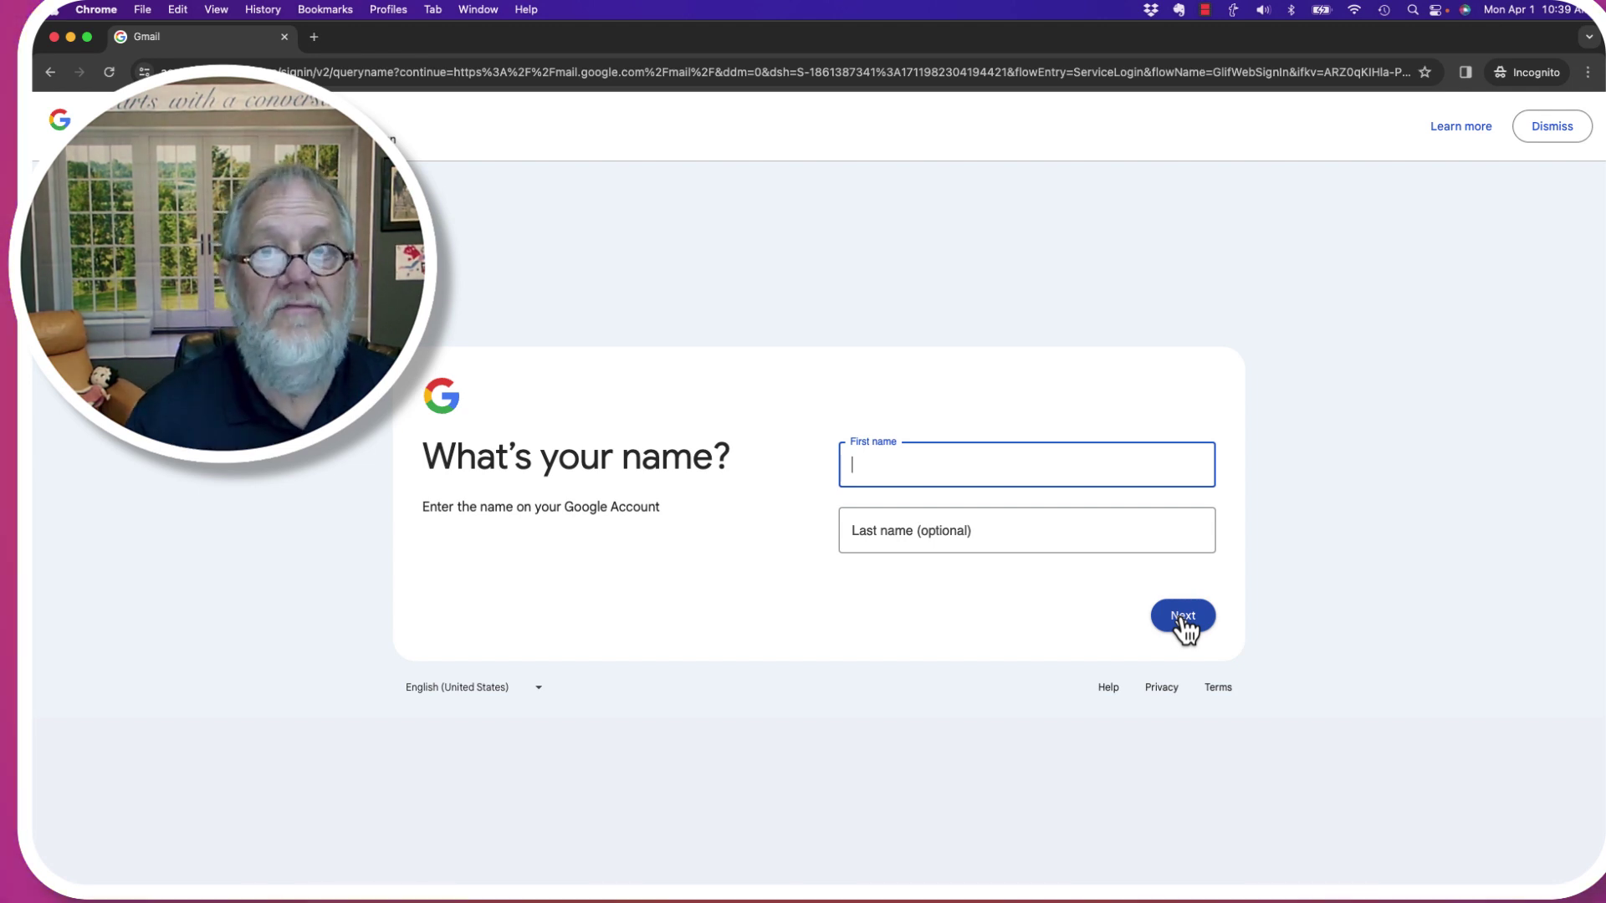
Enter the account holder's first and last name and submit them
type("BCI Google Testing")
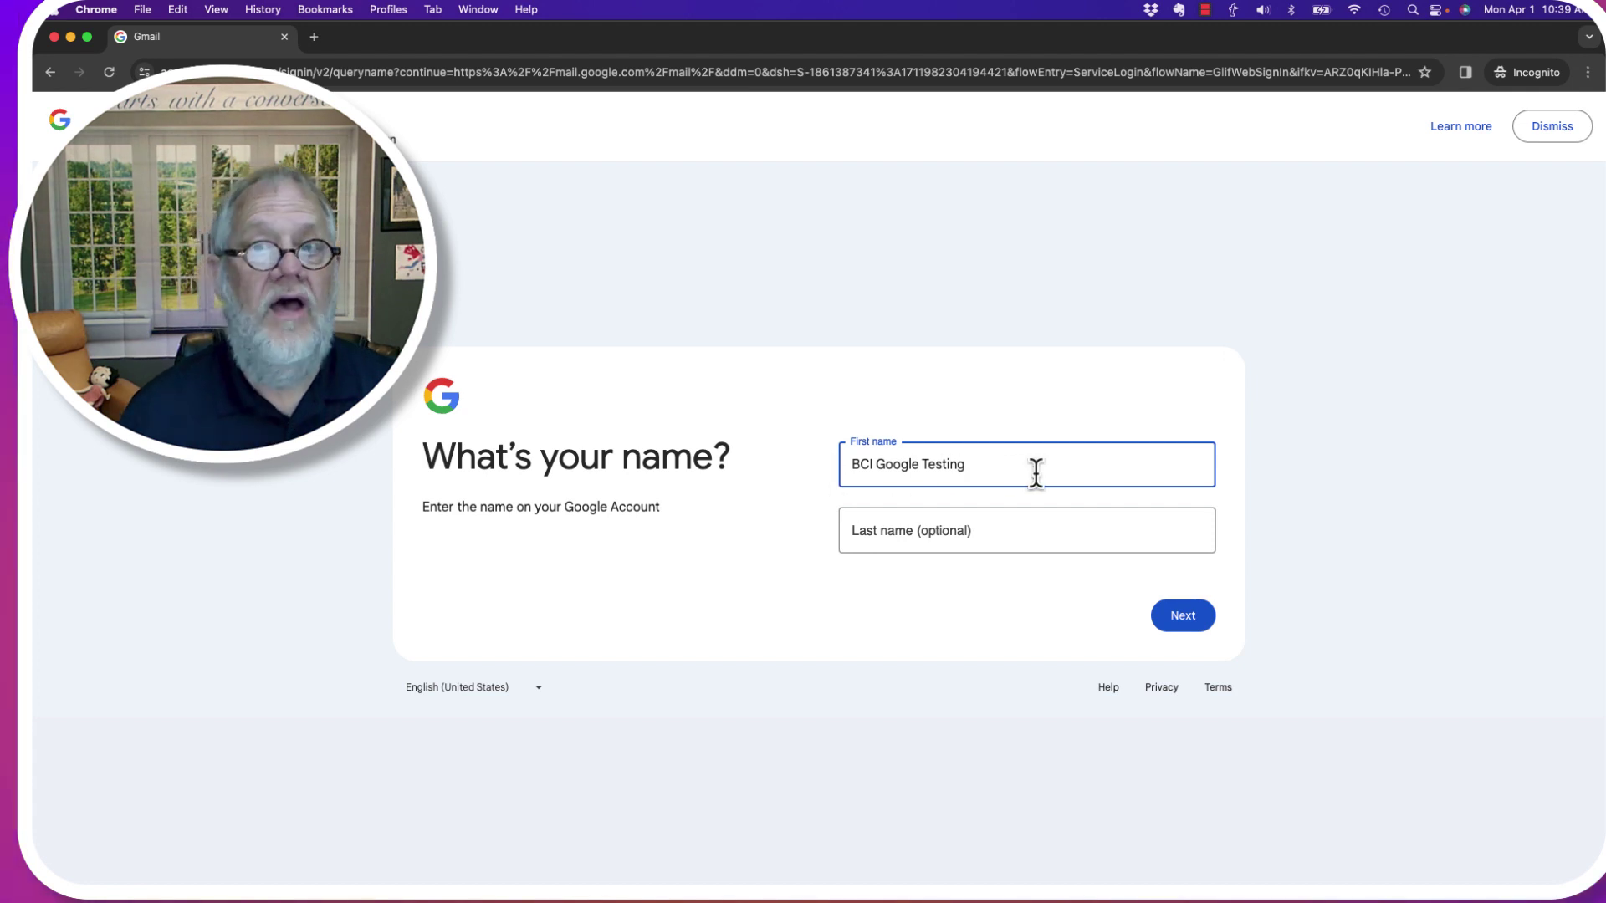
left_click(941, 527)
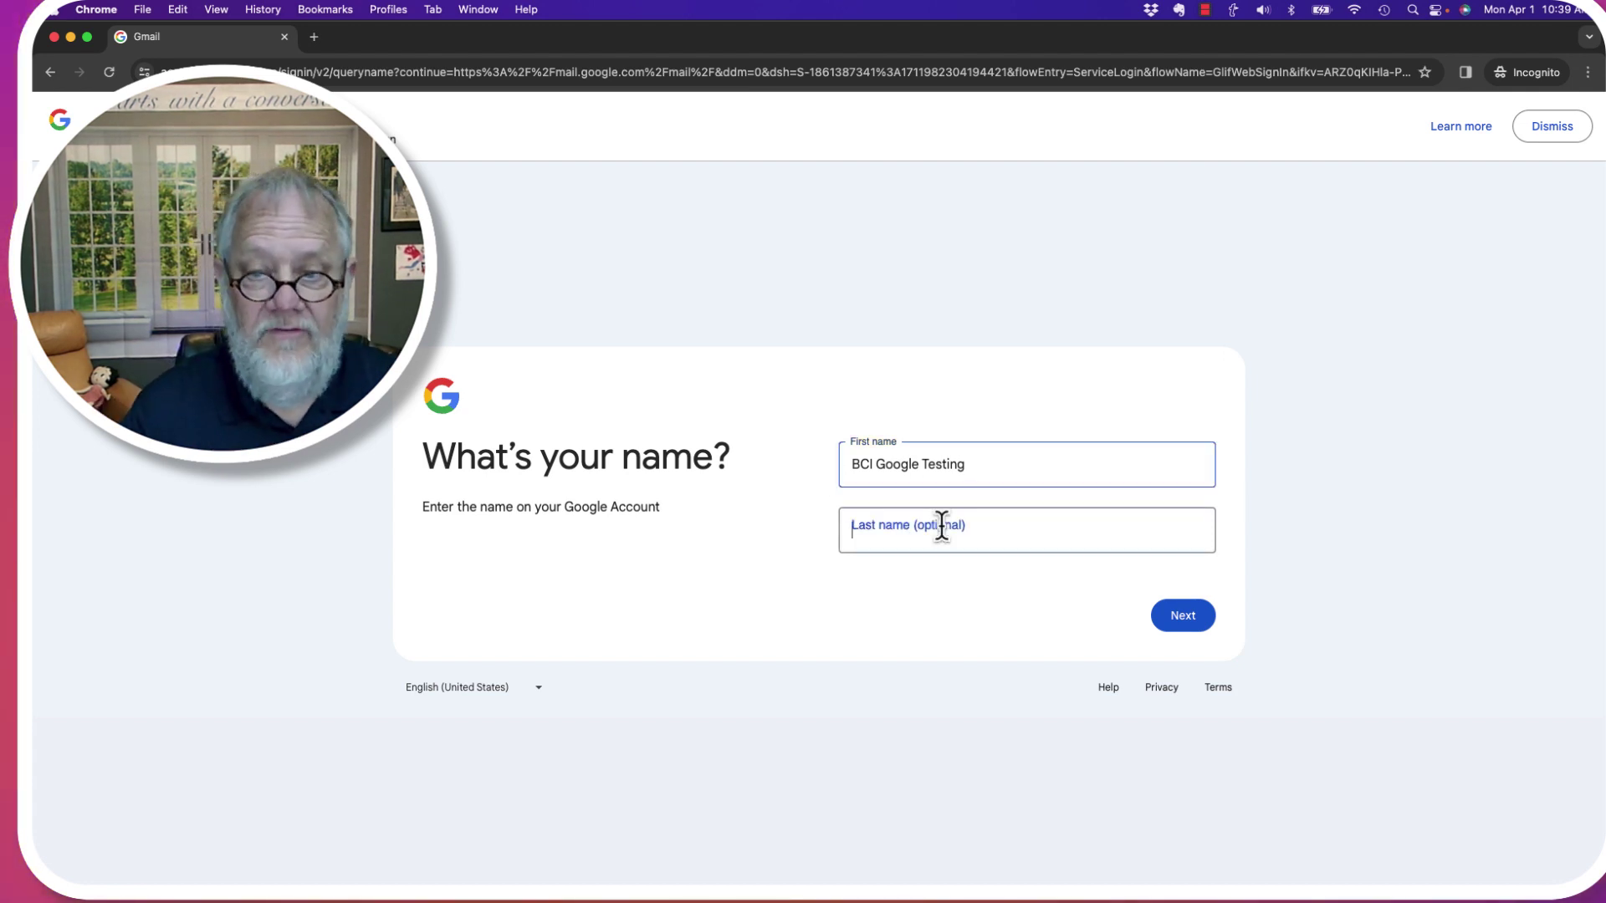
type("ACCOUNT")
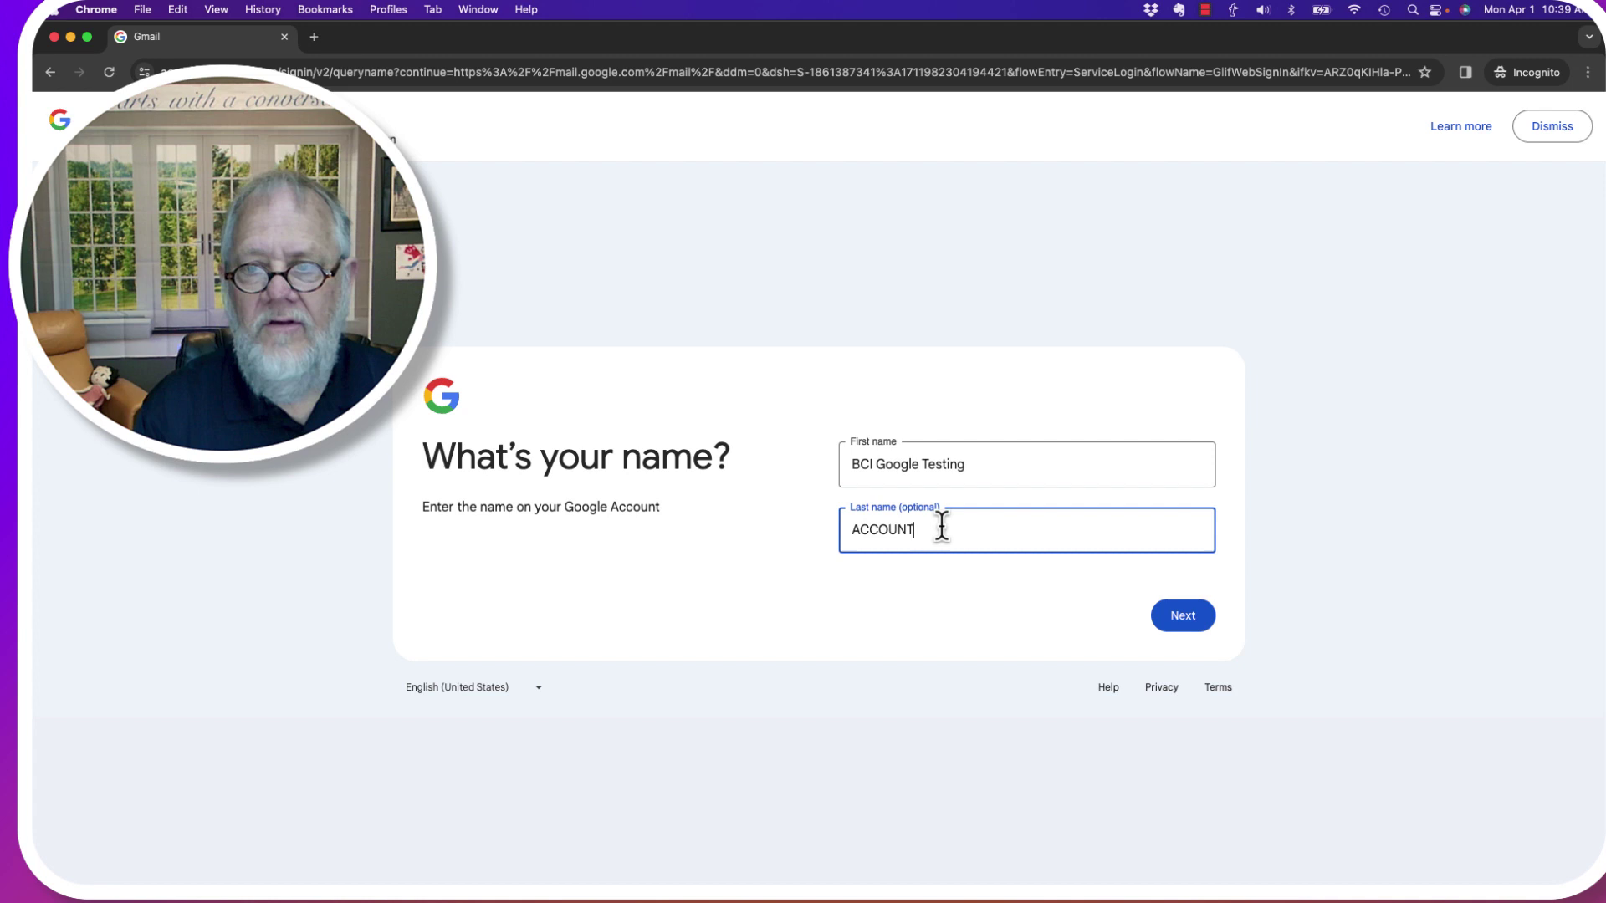
left_click(1189, 623)
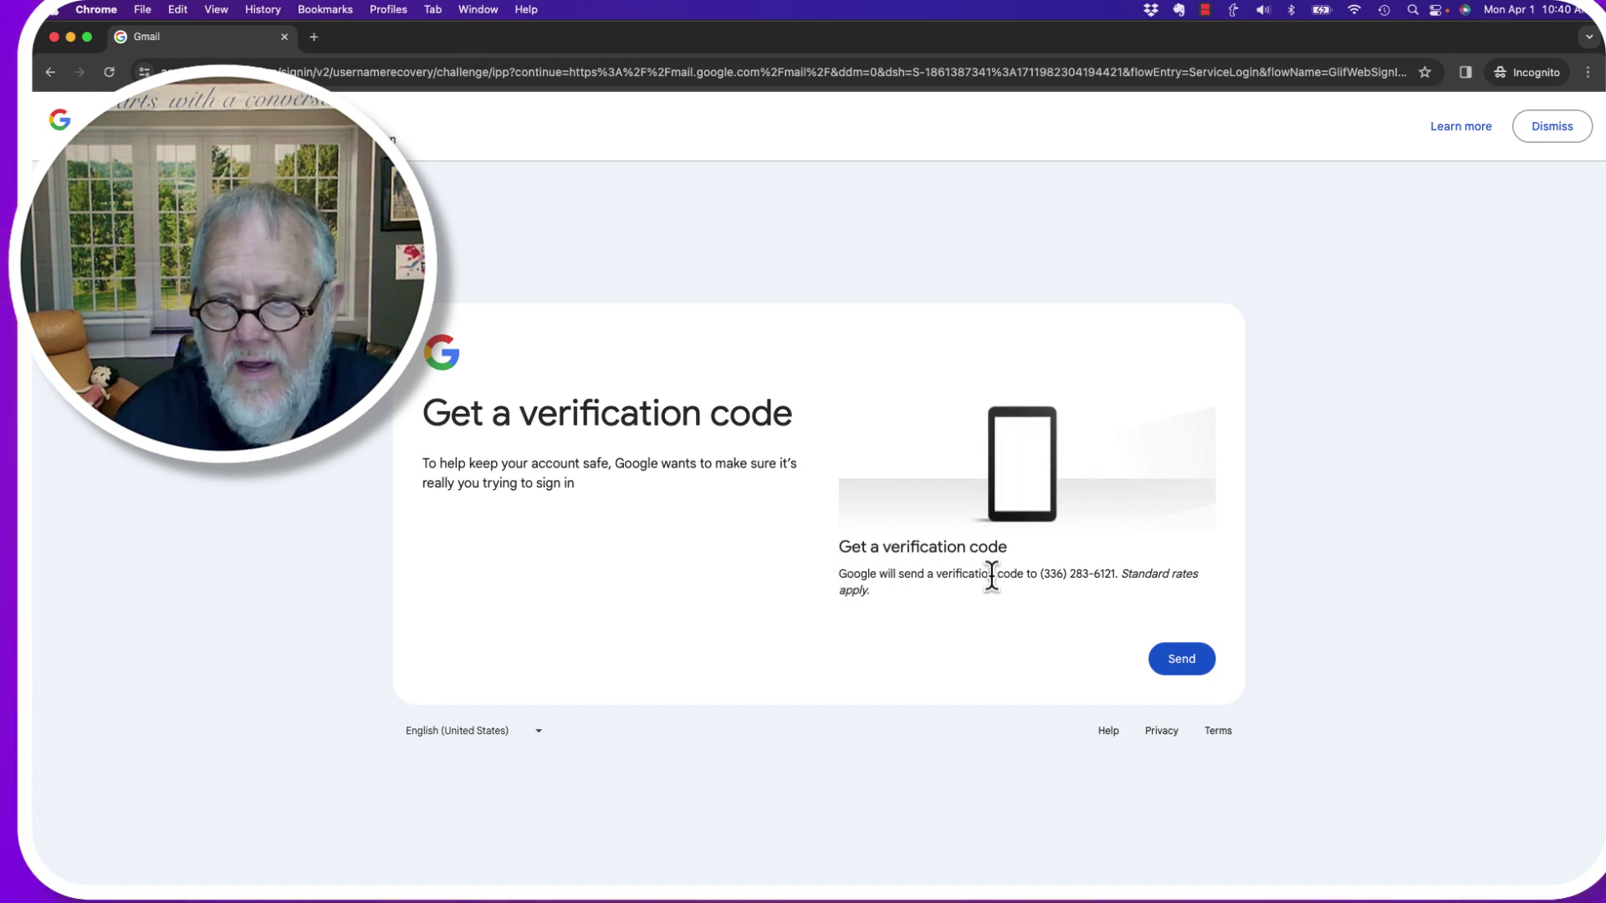
Have a verification code texted, then paste and submit it in the incognito sign-in window
left_click(1177, 667)
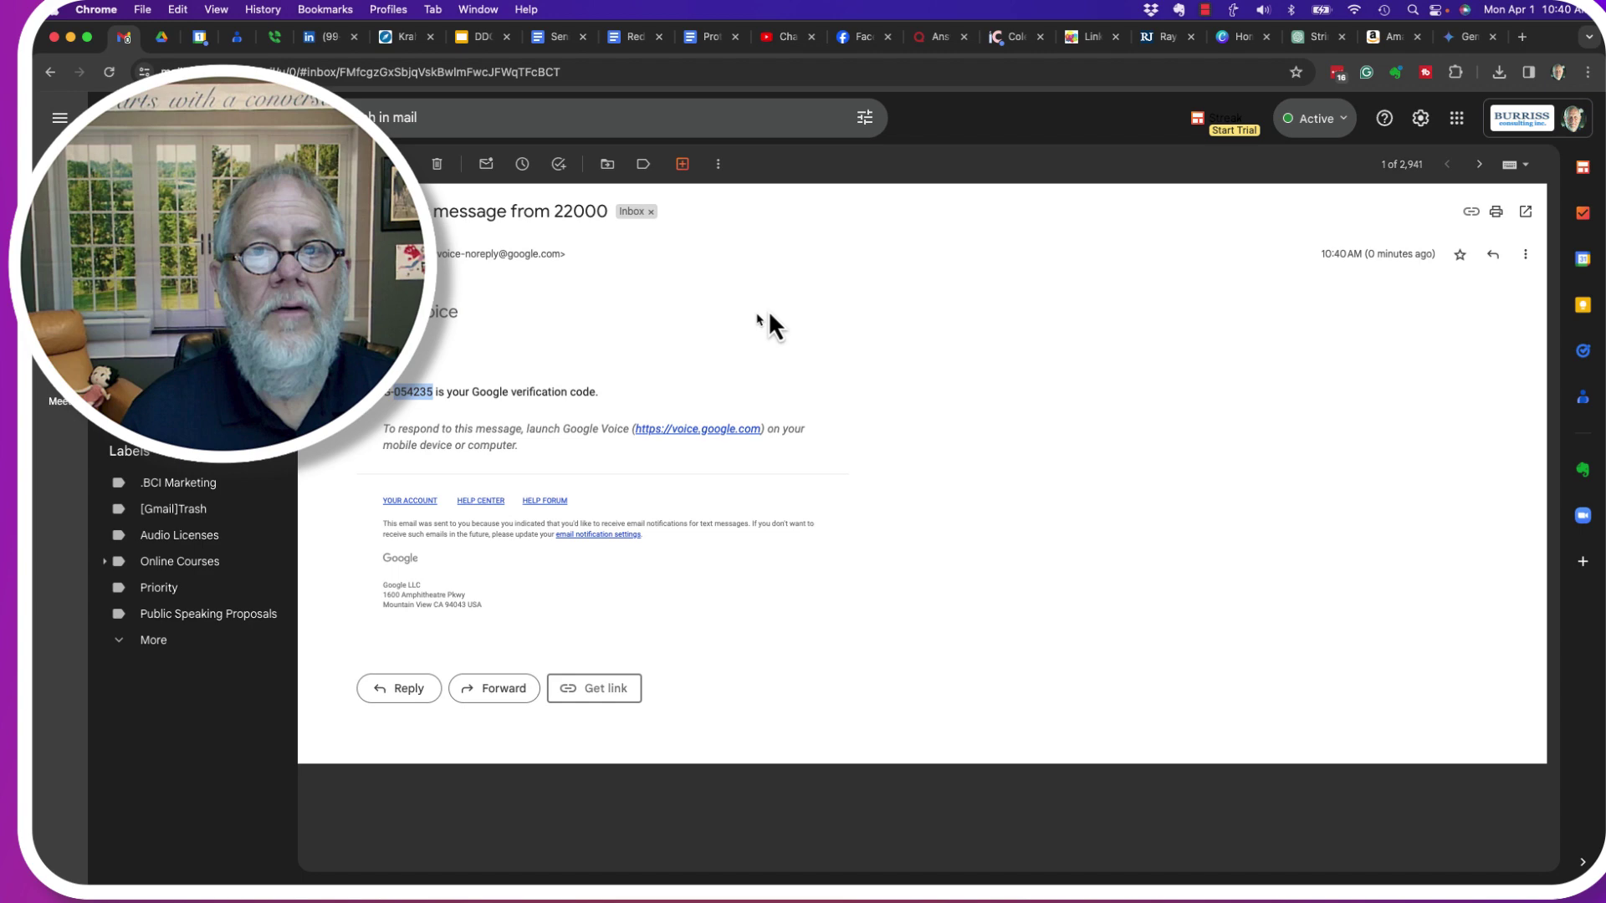
left_click(389, 9)
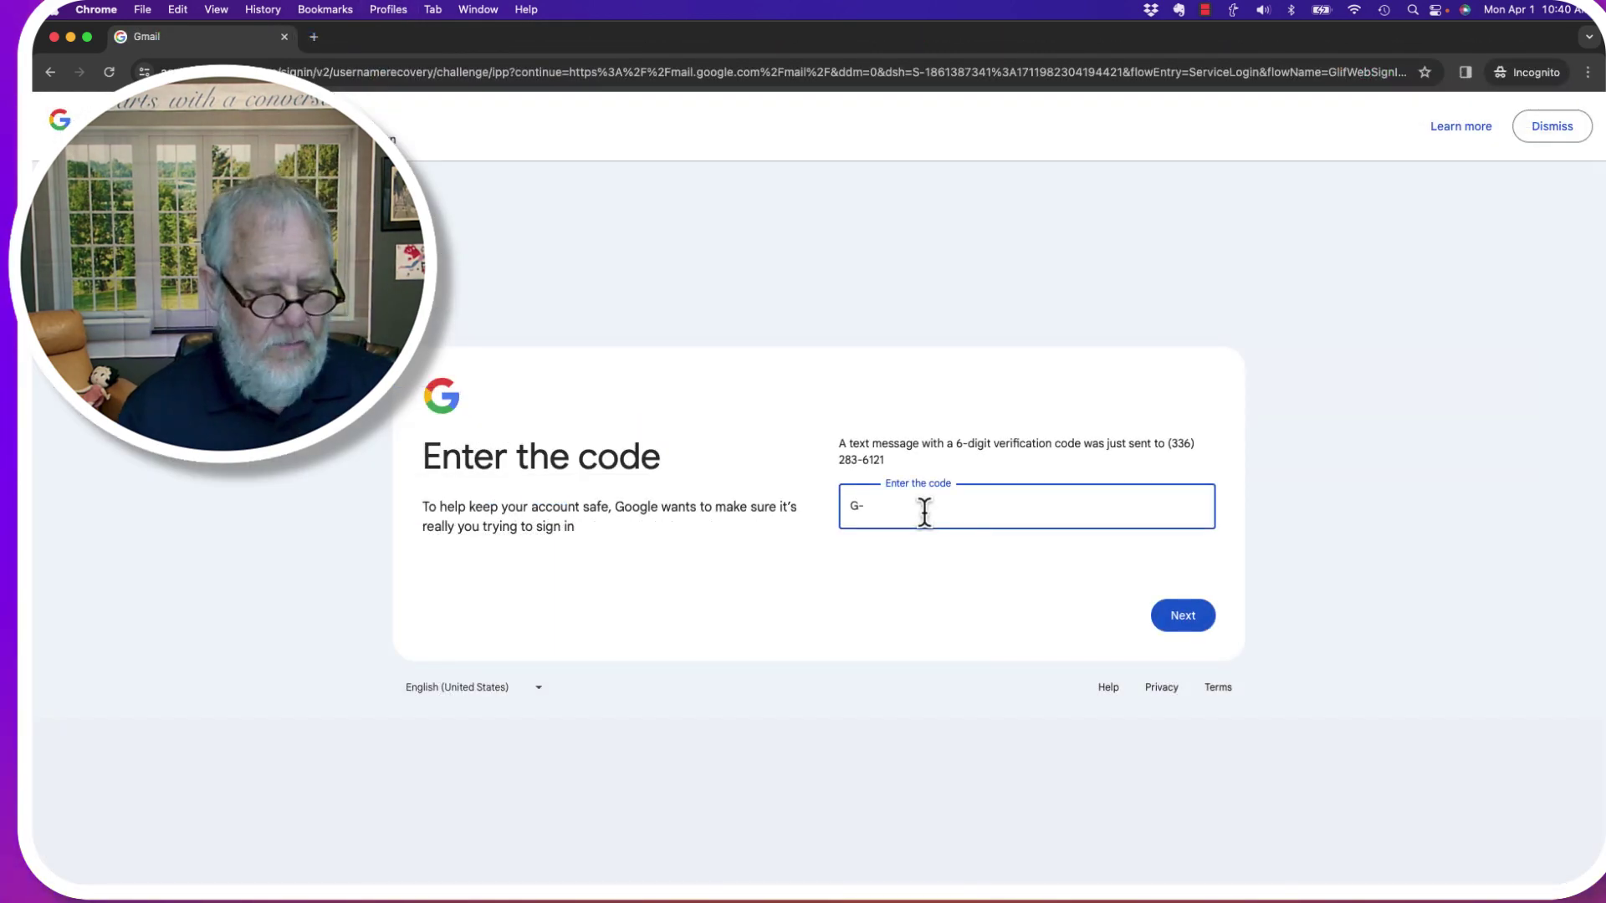
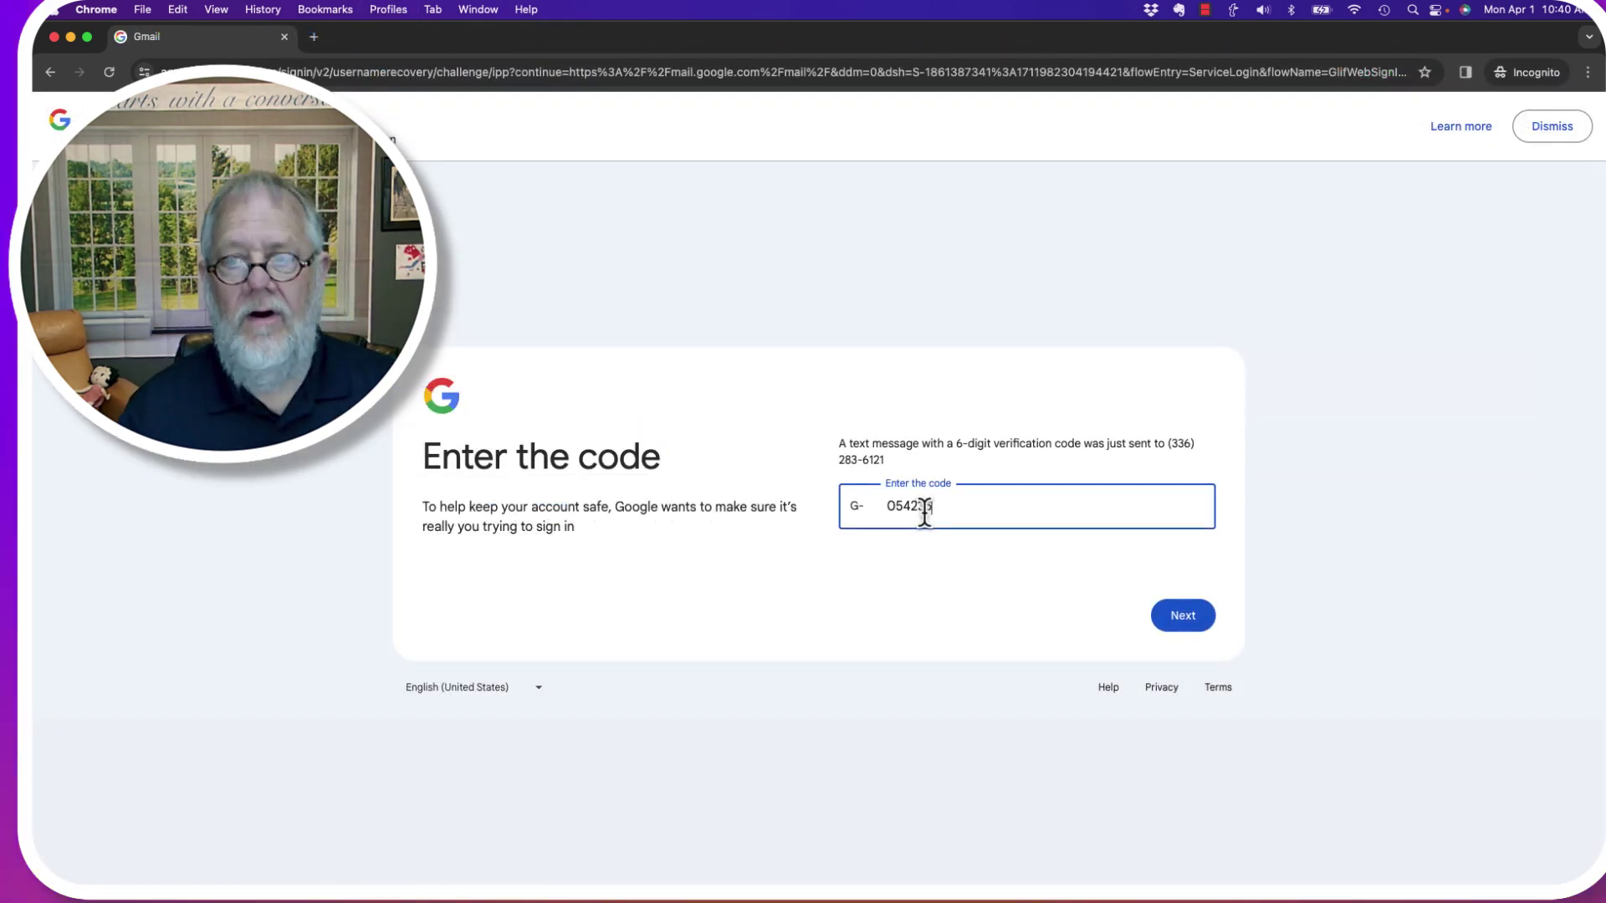
left_click(1180, 616)
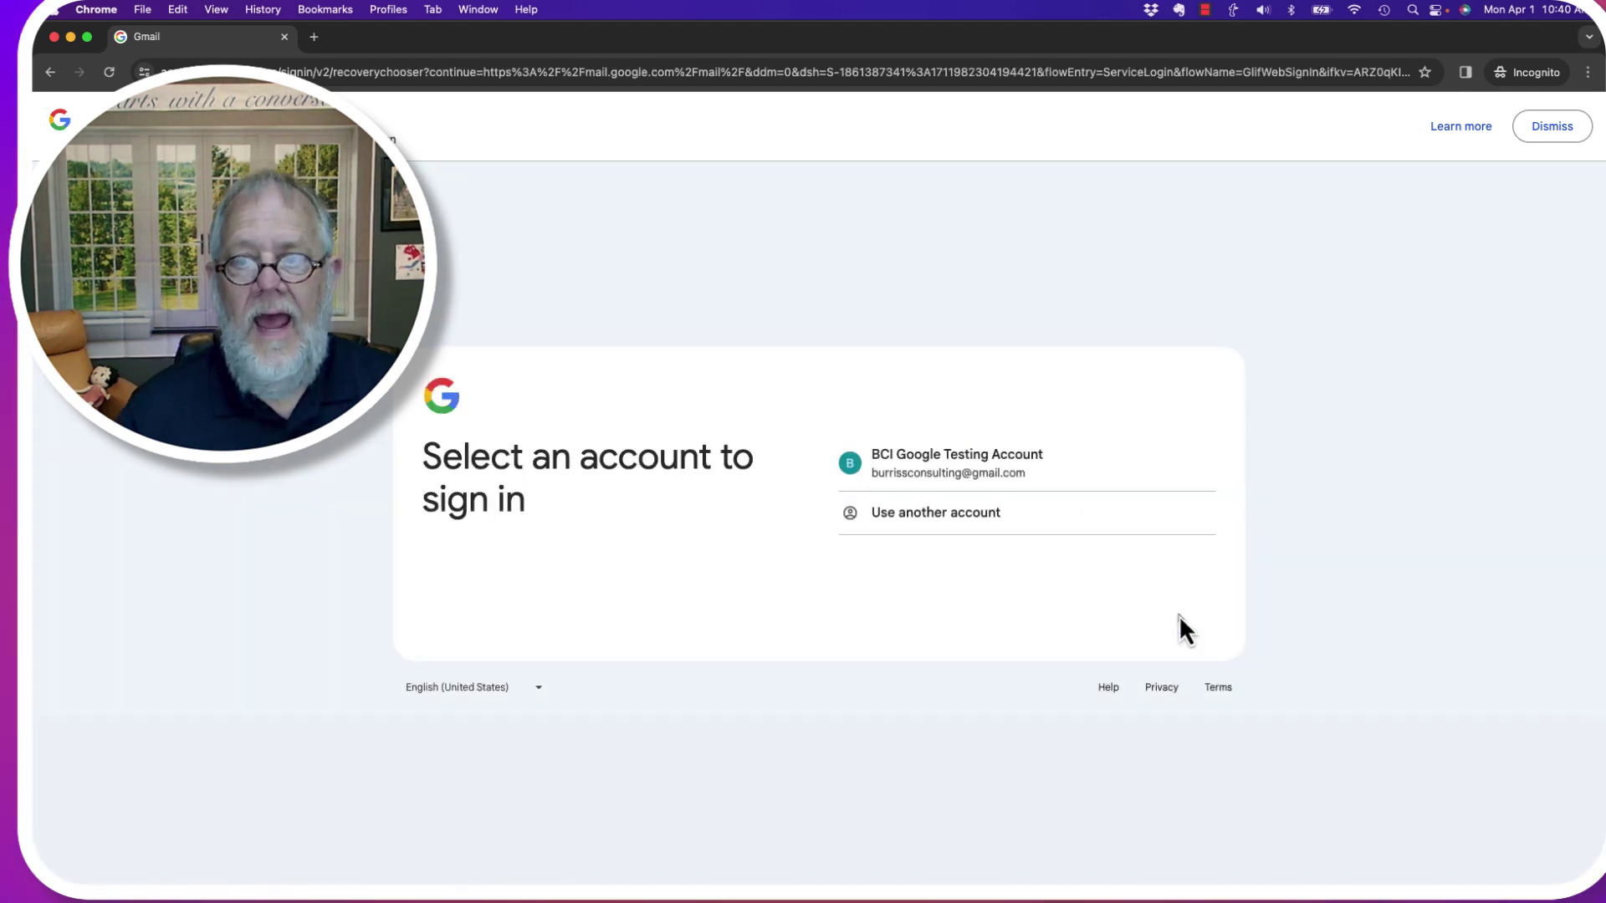
Highlight the account chooser heading, pick the testing account, and choose Forgot password?
left_click_drag(512, 458, 720, 500)
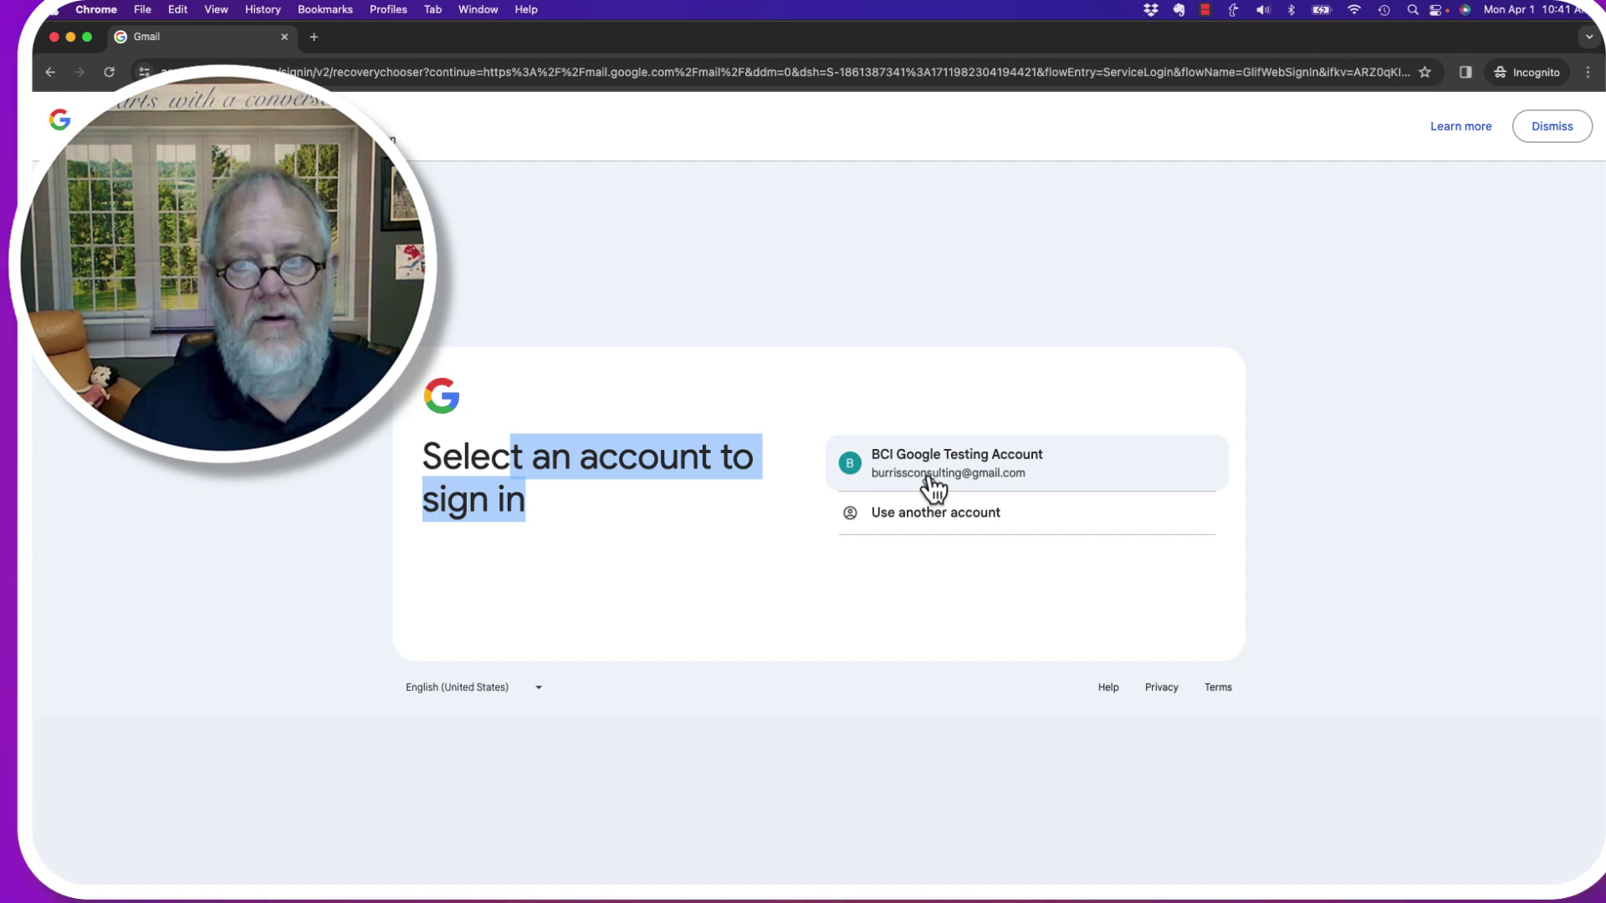
left_click(927, 480)
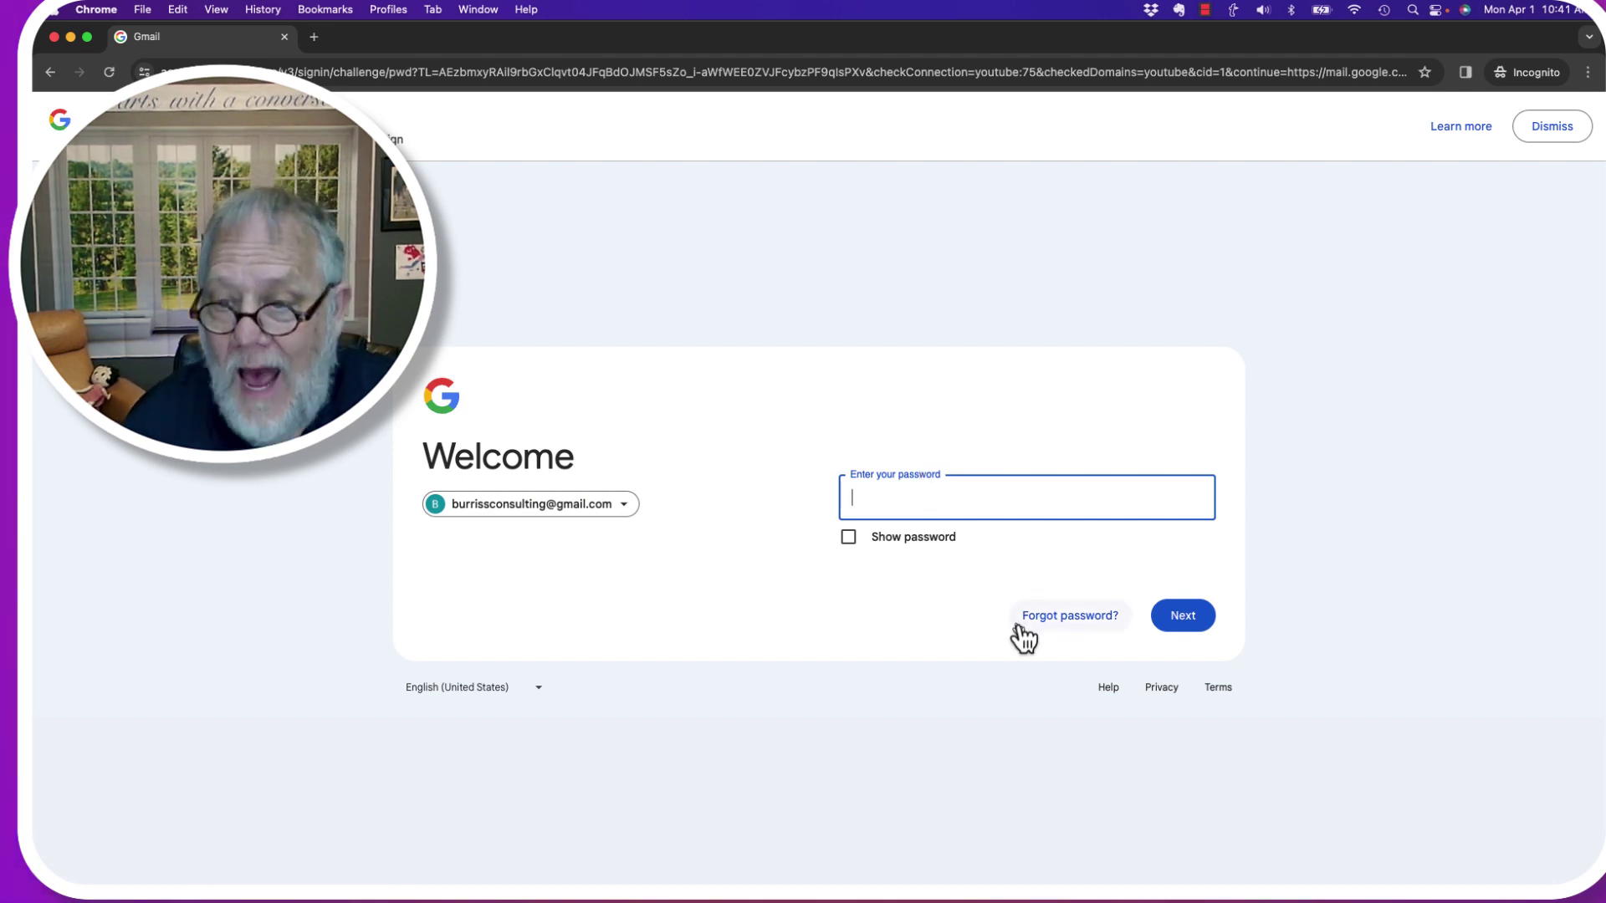
left_click(1073, 613)
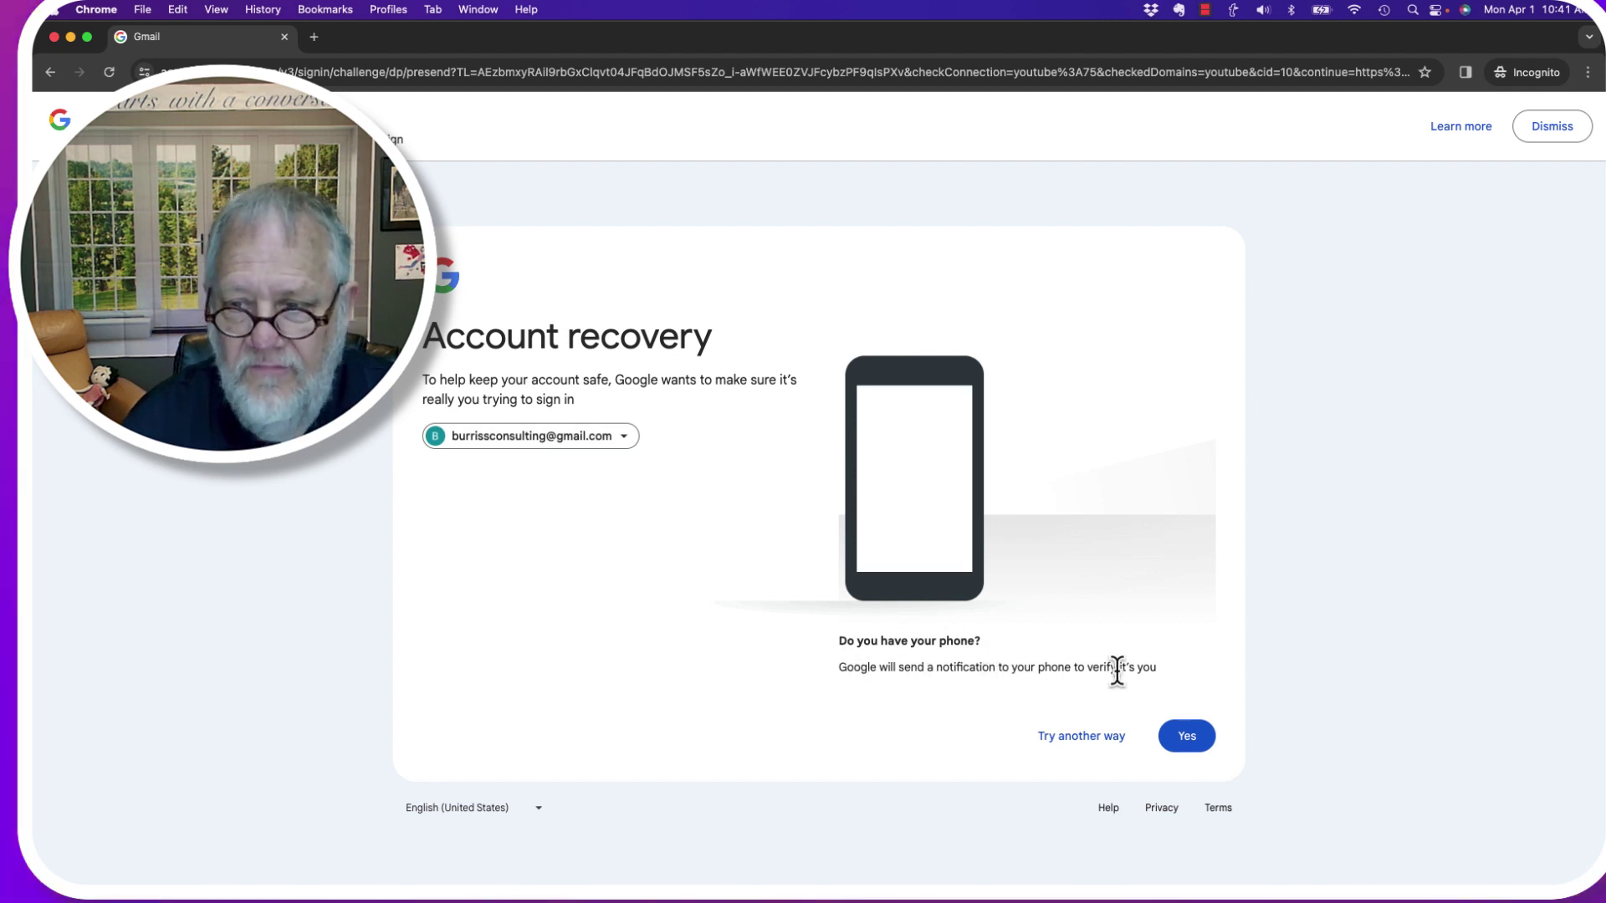
Decline the phone and other sign-in options, then highlight the refusal explanation, advice and Family Link note
left_click(1077, 743)
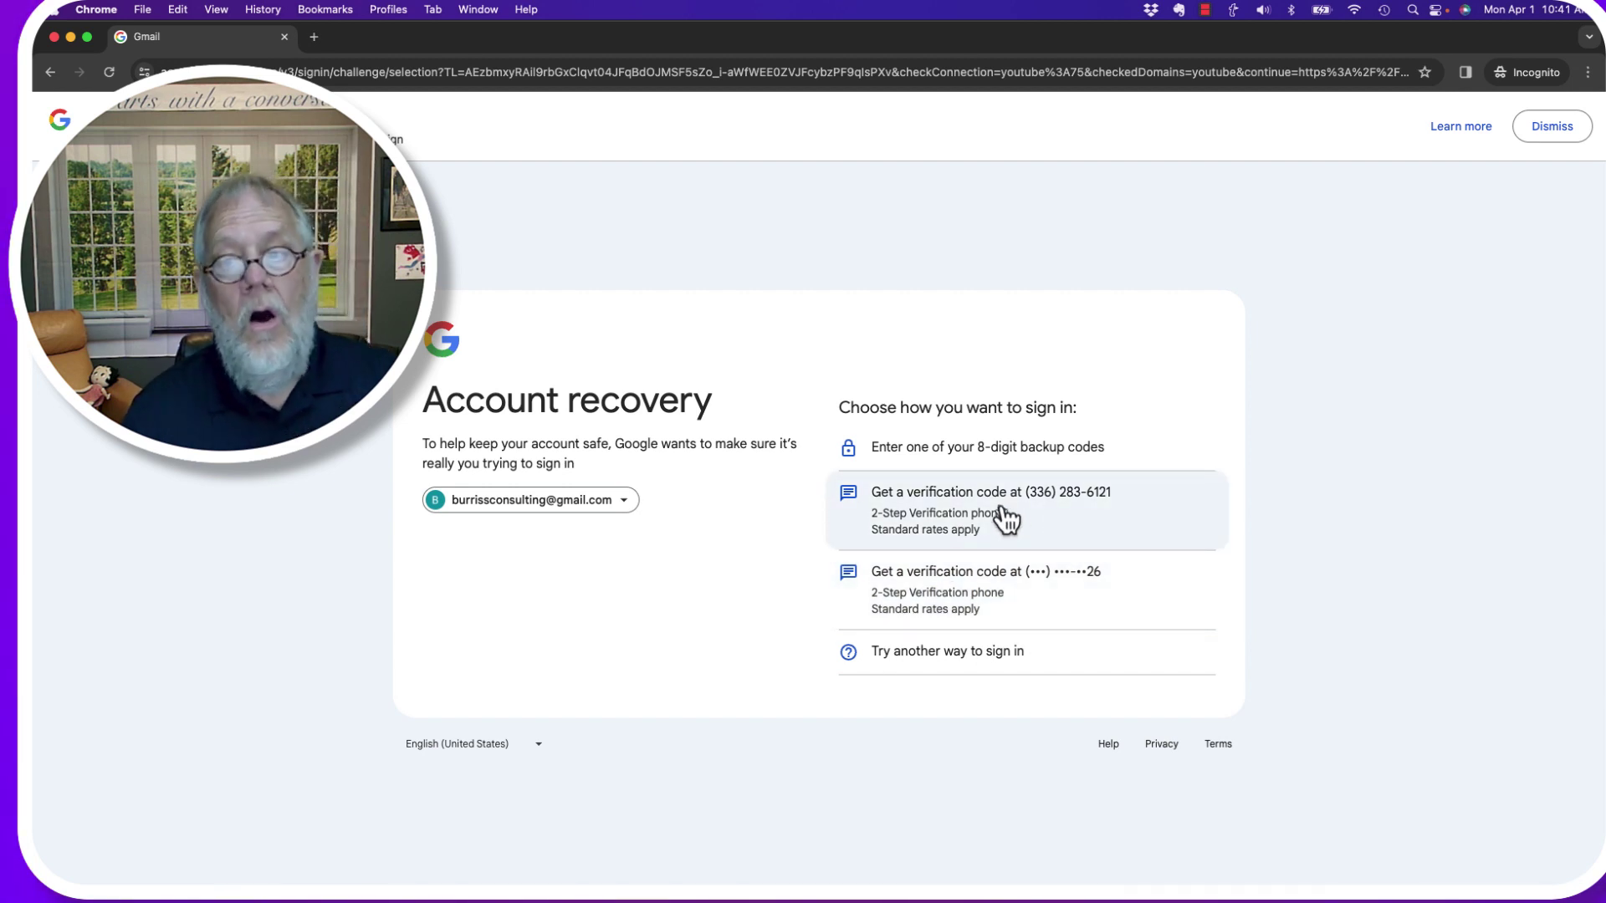
left_click(938, 652)
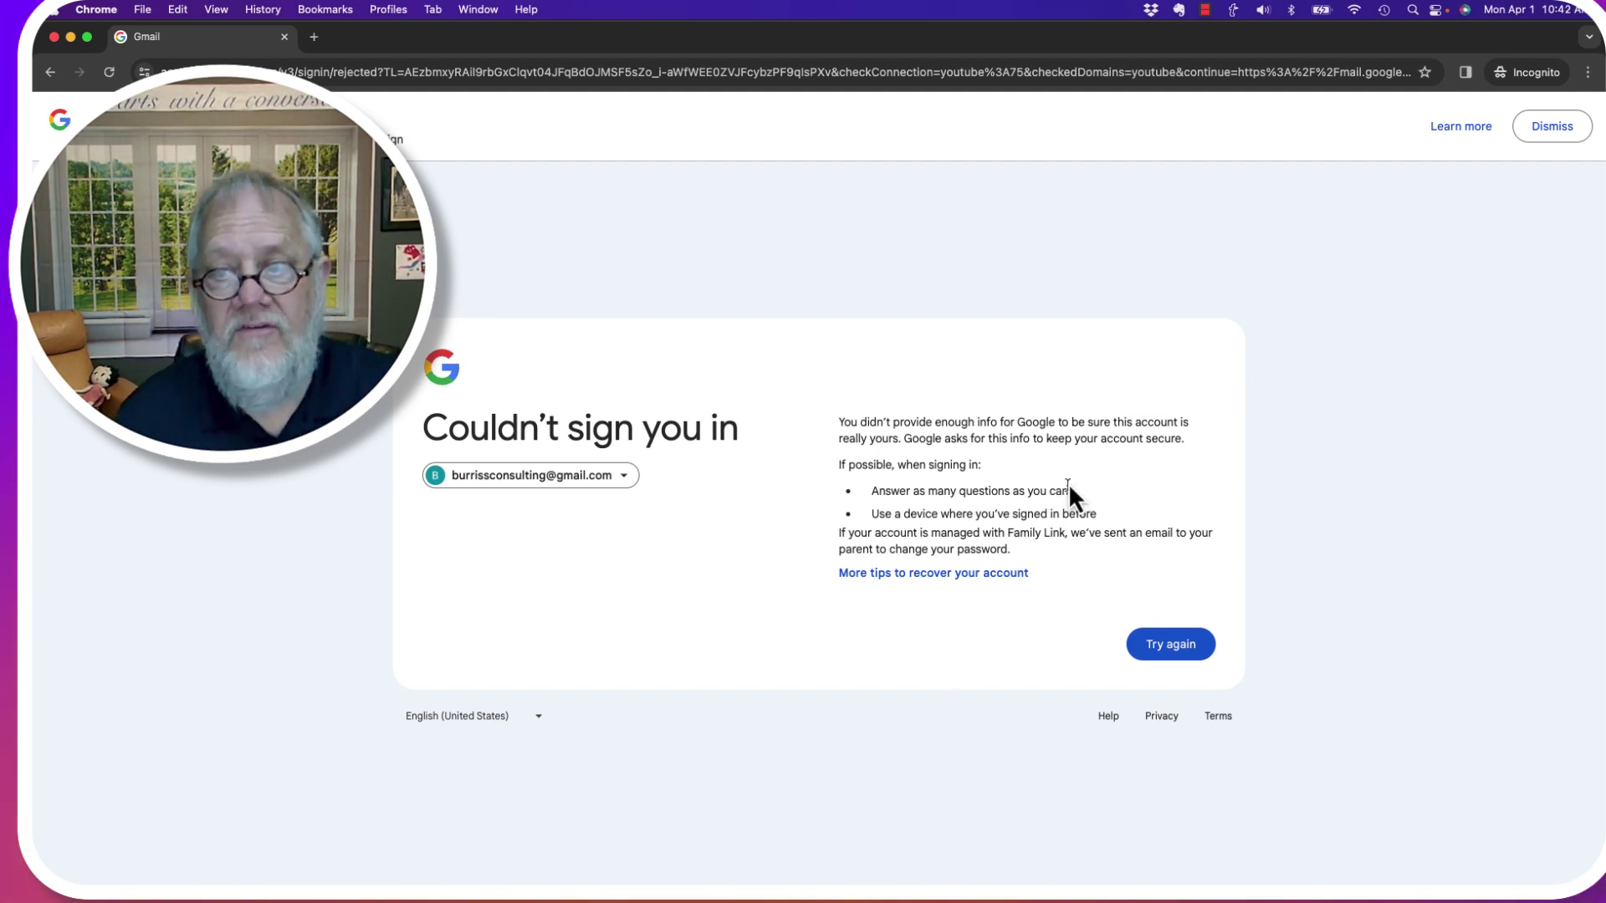
left_click_drag(1003, 422, 1071, 451)
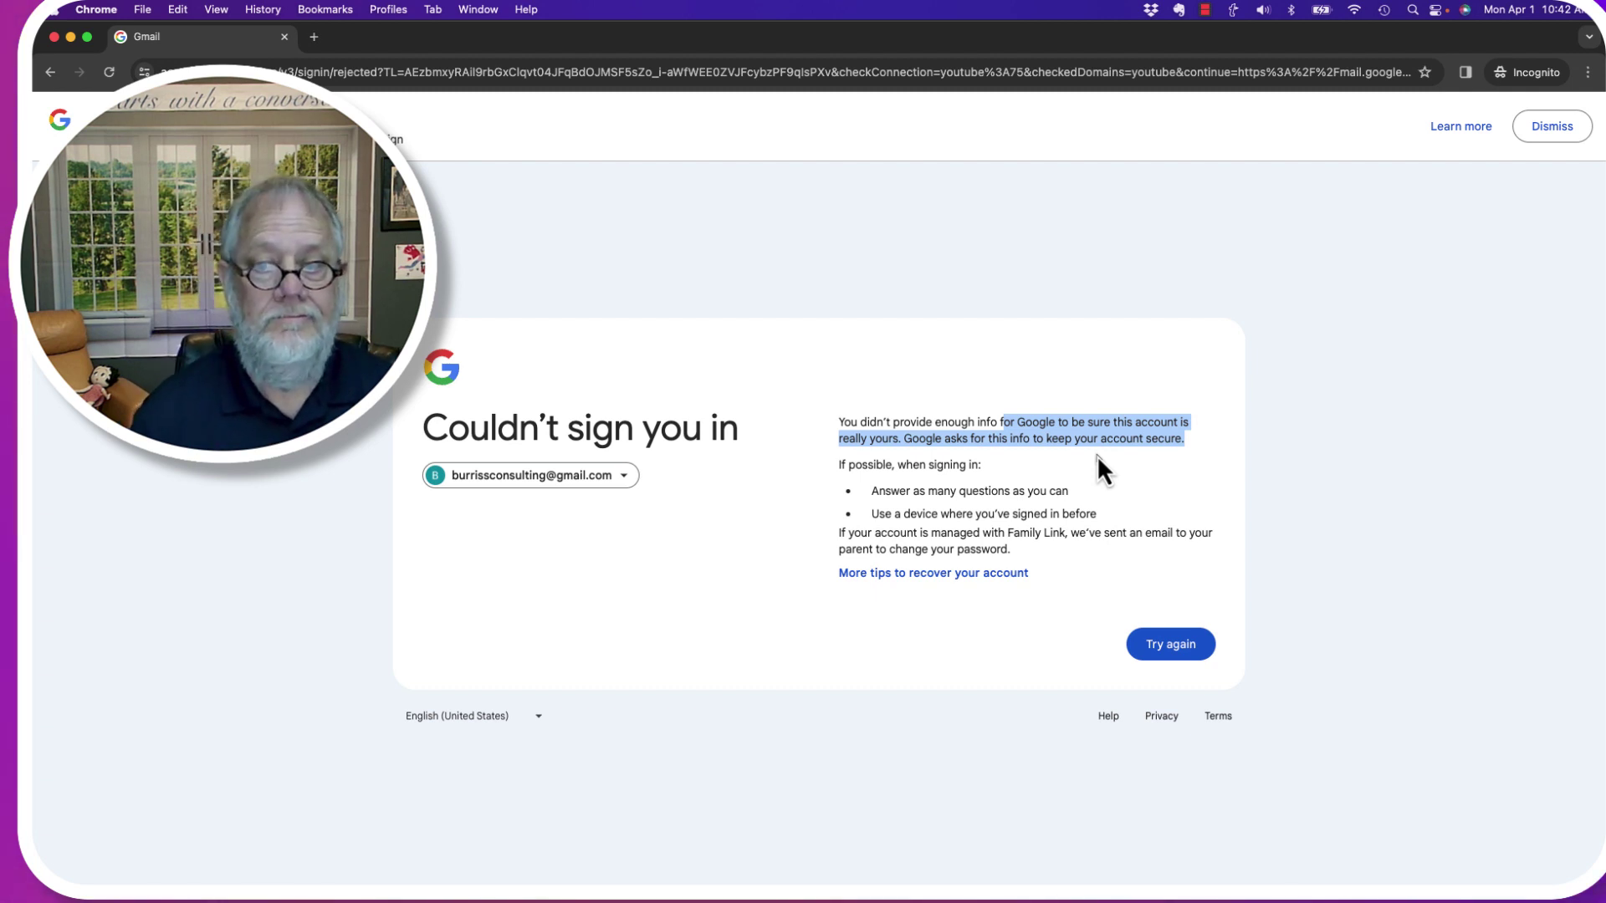
left_click_drag(862, 464, 1121, 500)
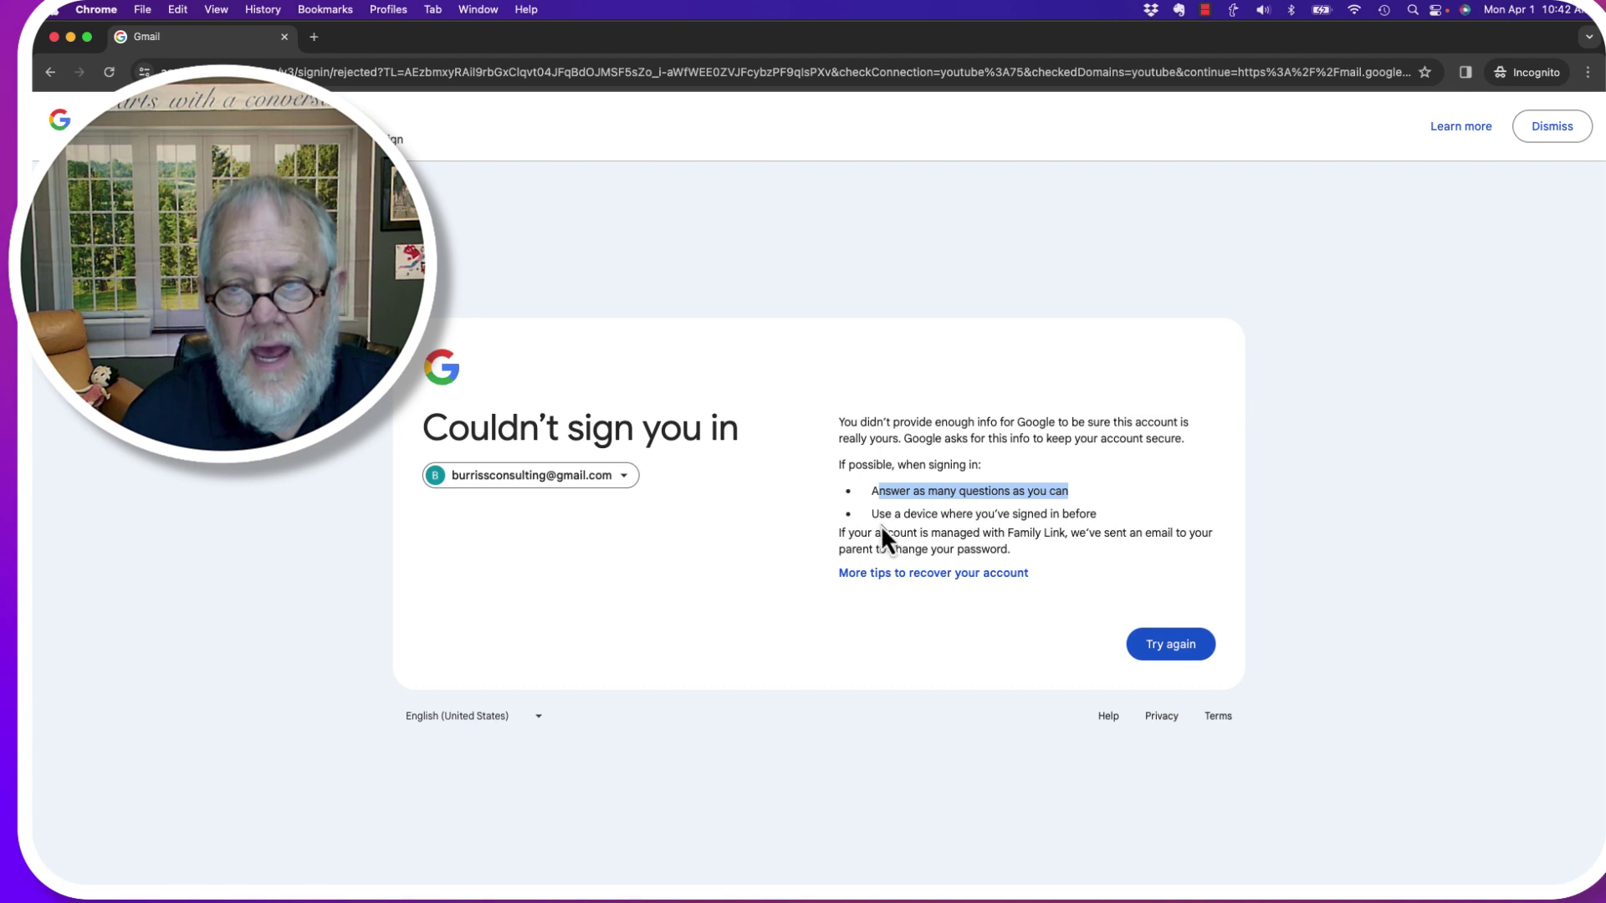
left_click_drag(879, 515, 1146, 519)
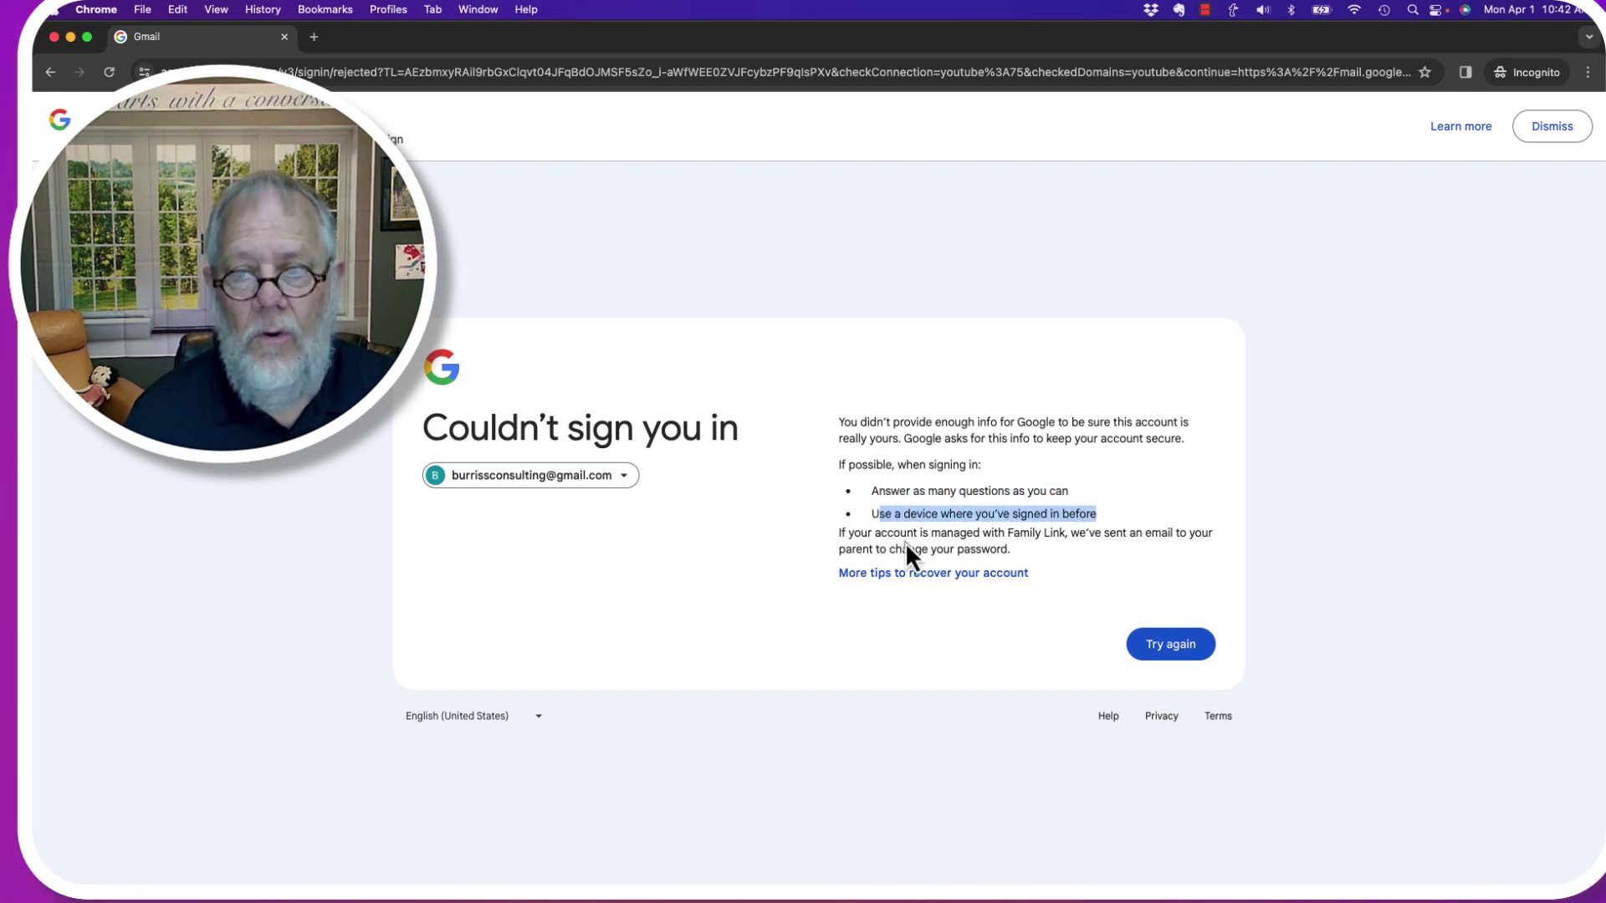
left_click_drag(866, 535, 1121, 557)
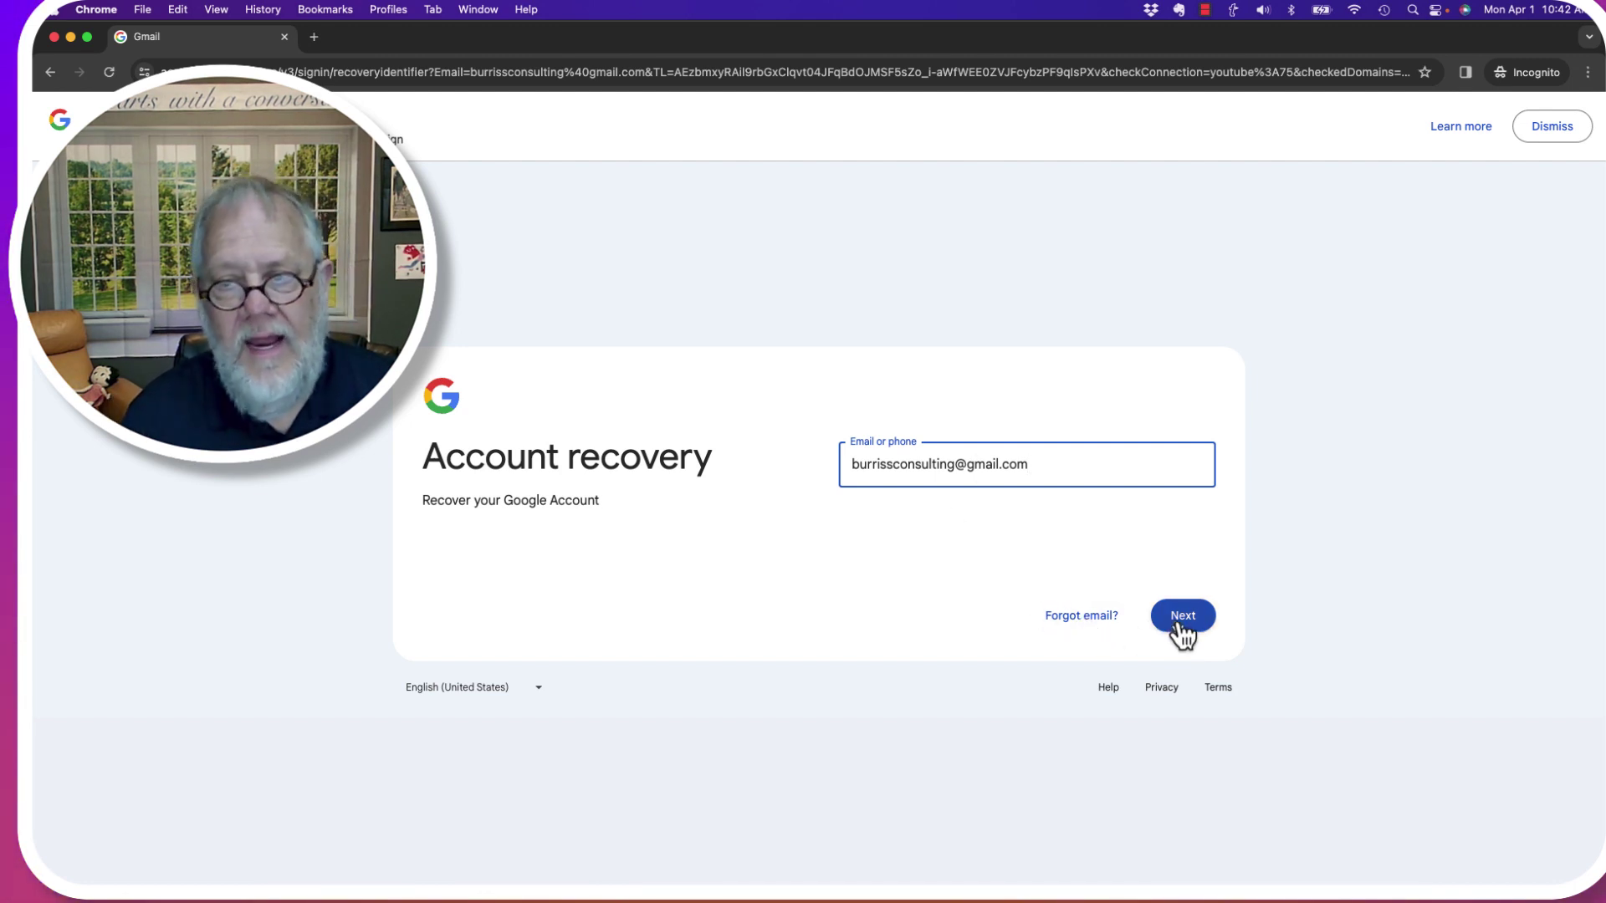
left_click(1176, 622)
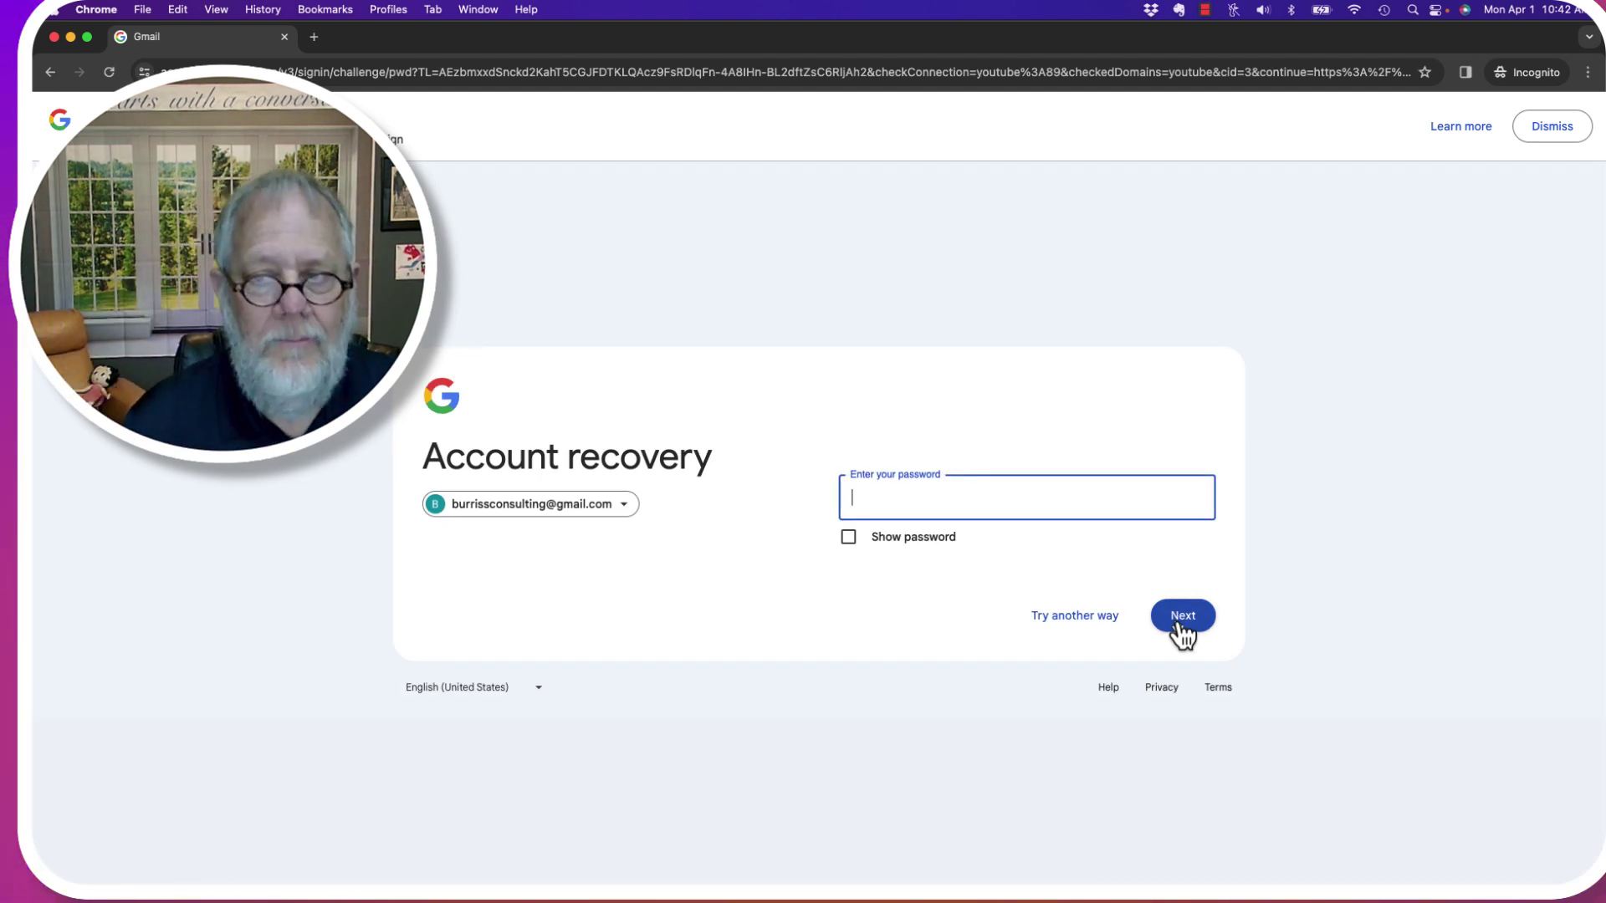
left_click(1071, 617)
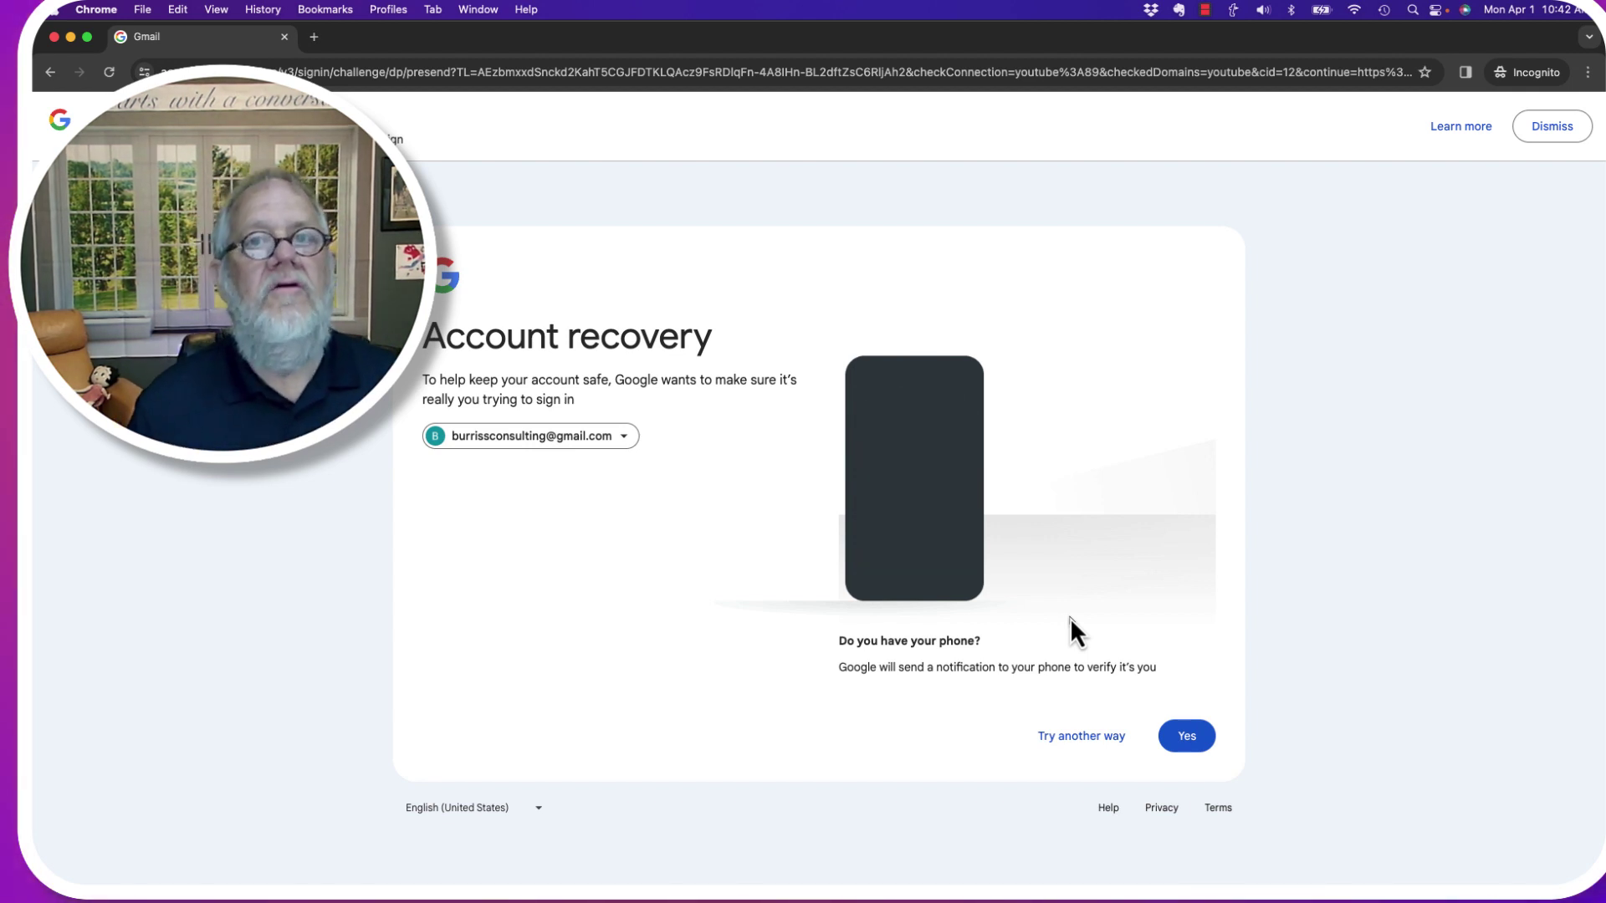
left_click(1085, 735)
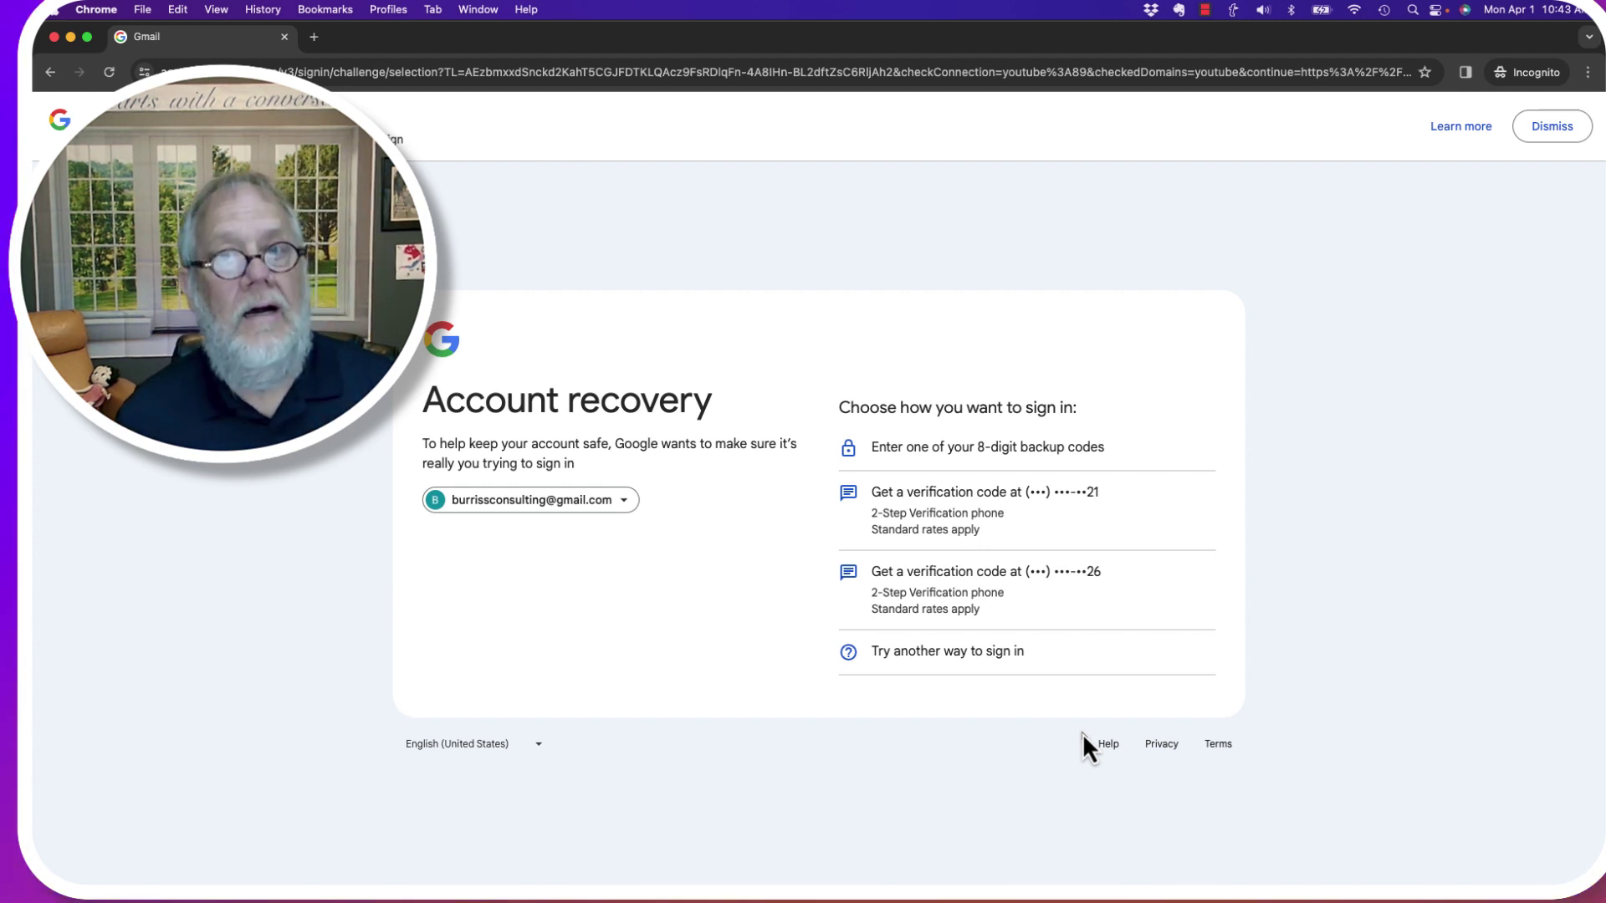
left_click(935, 667)
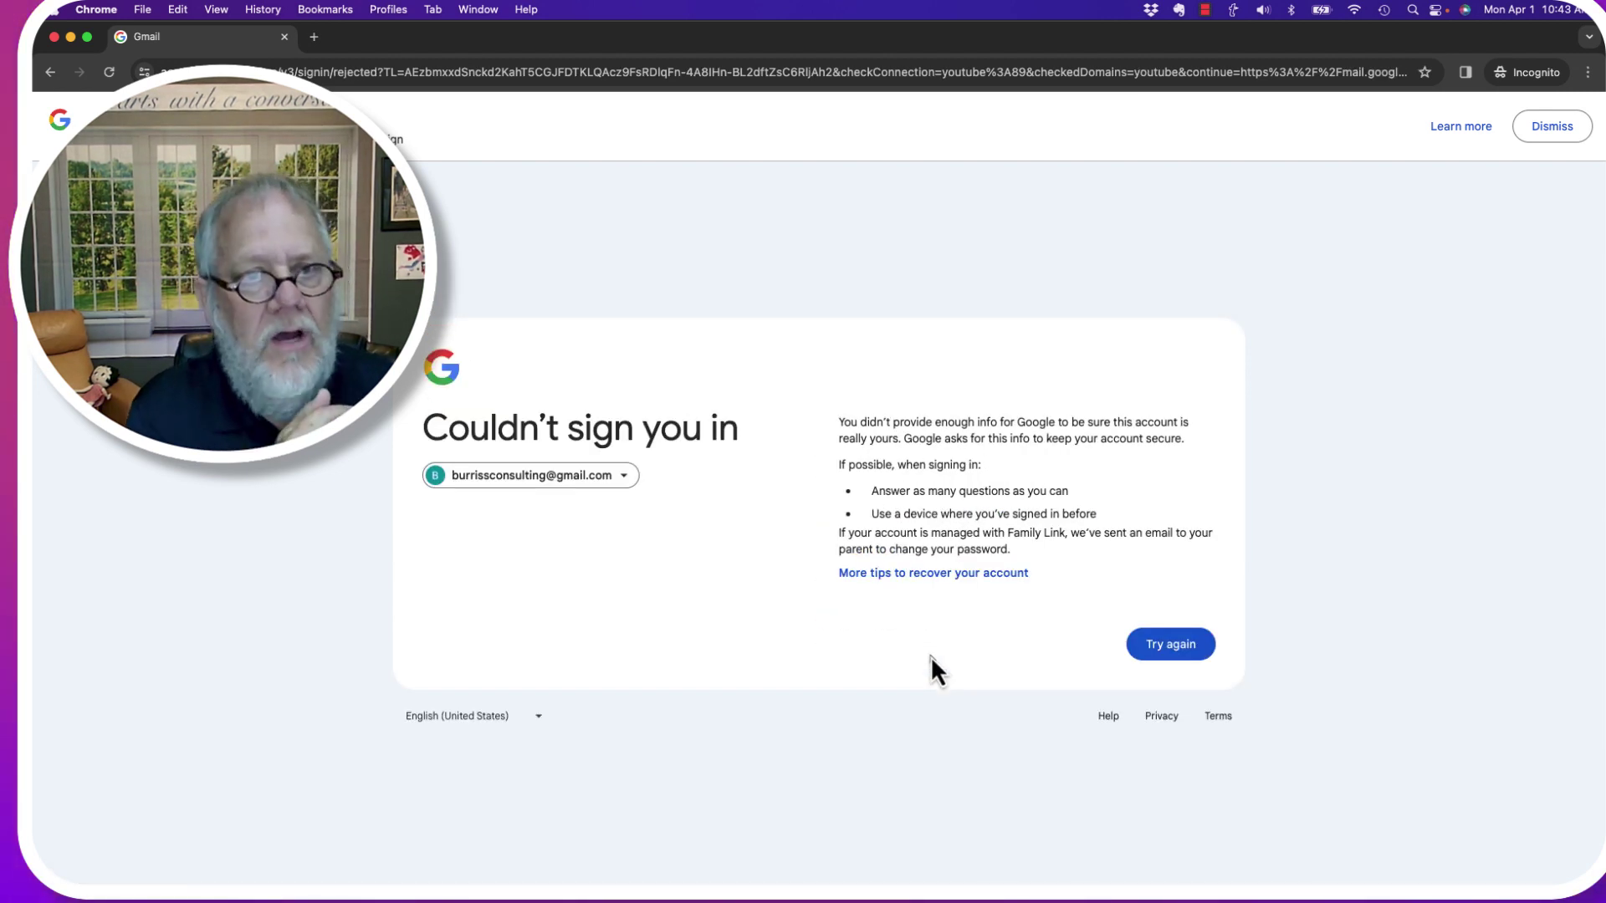
left_click(1171, 648)
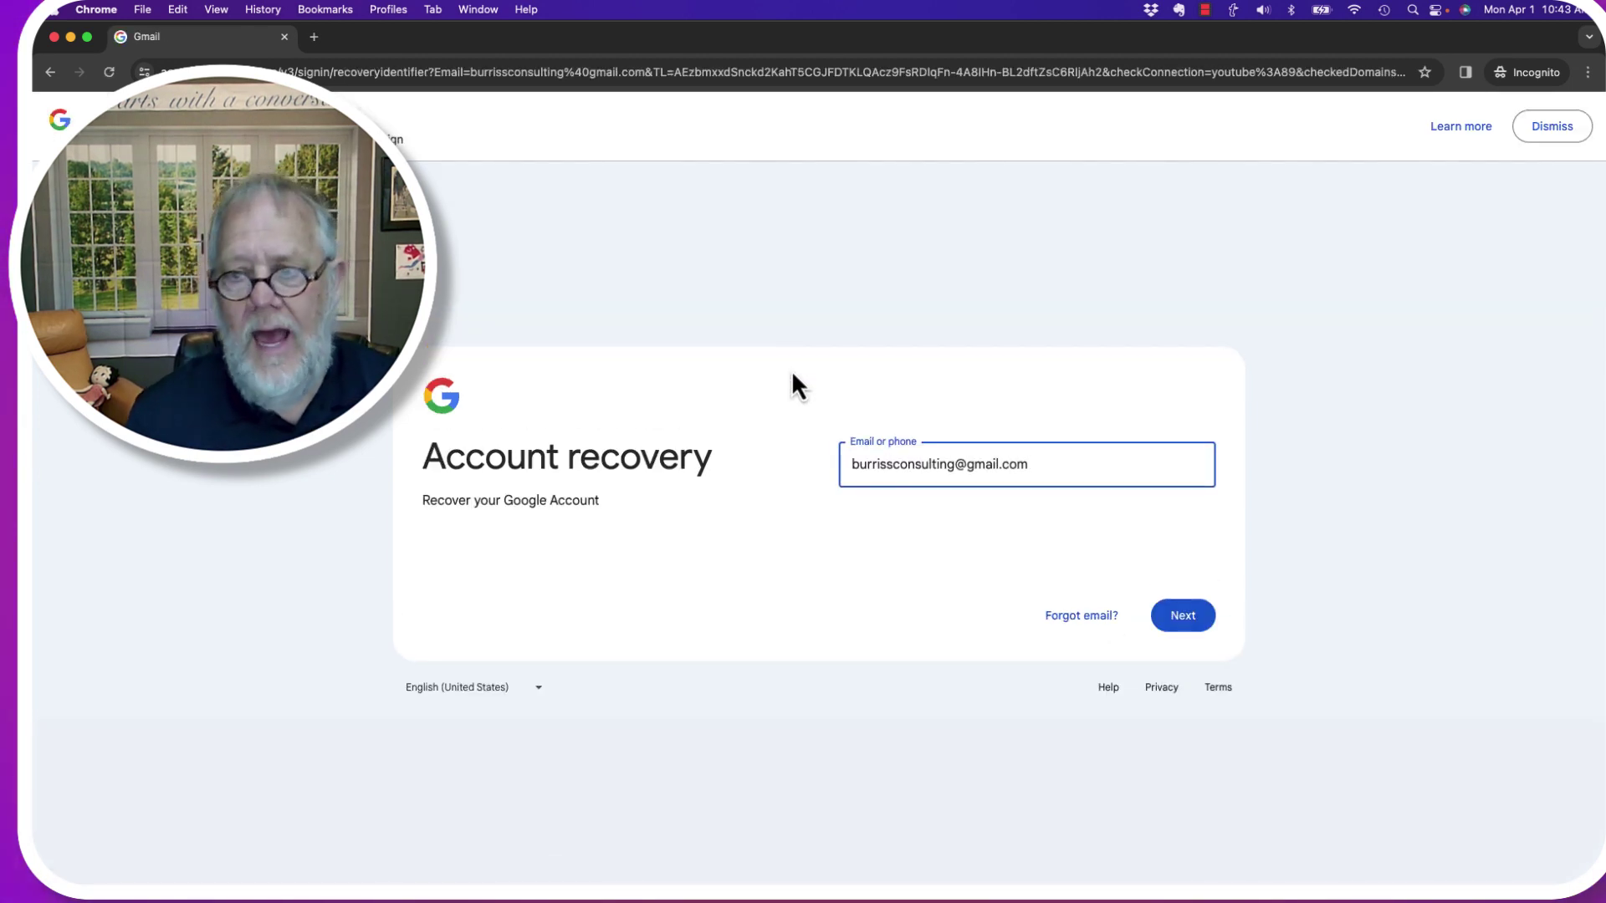
Resubmit the prefilled email, submit an empty password, then choose Try another way
left_click(1181, 626)
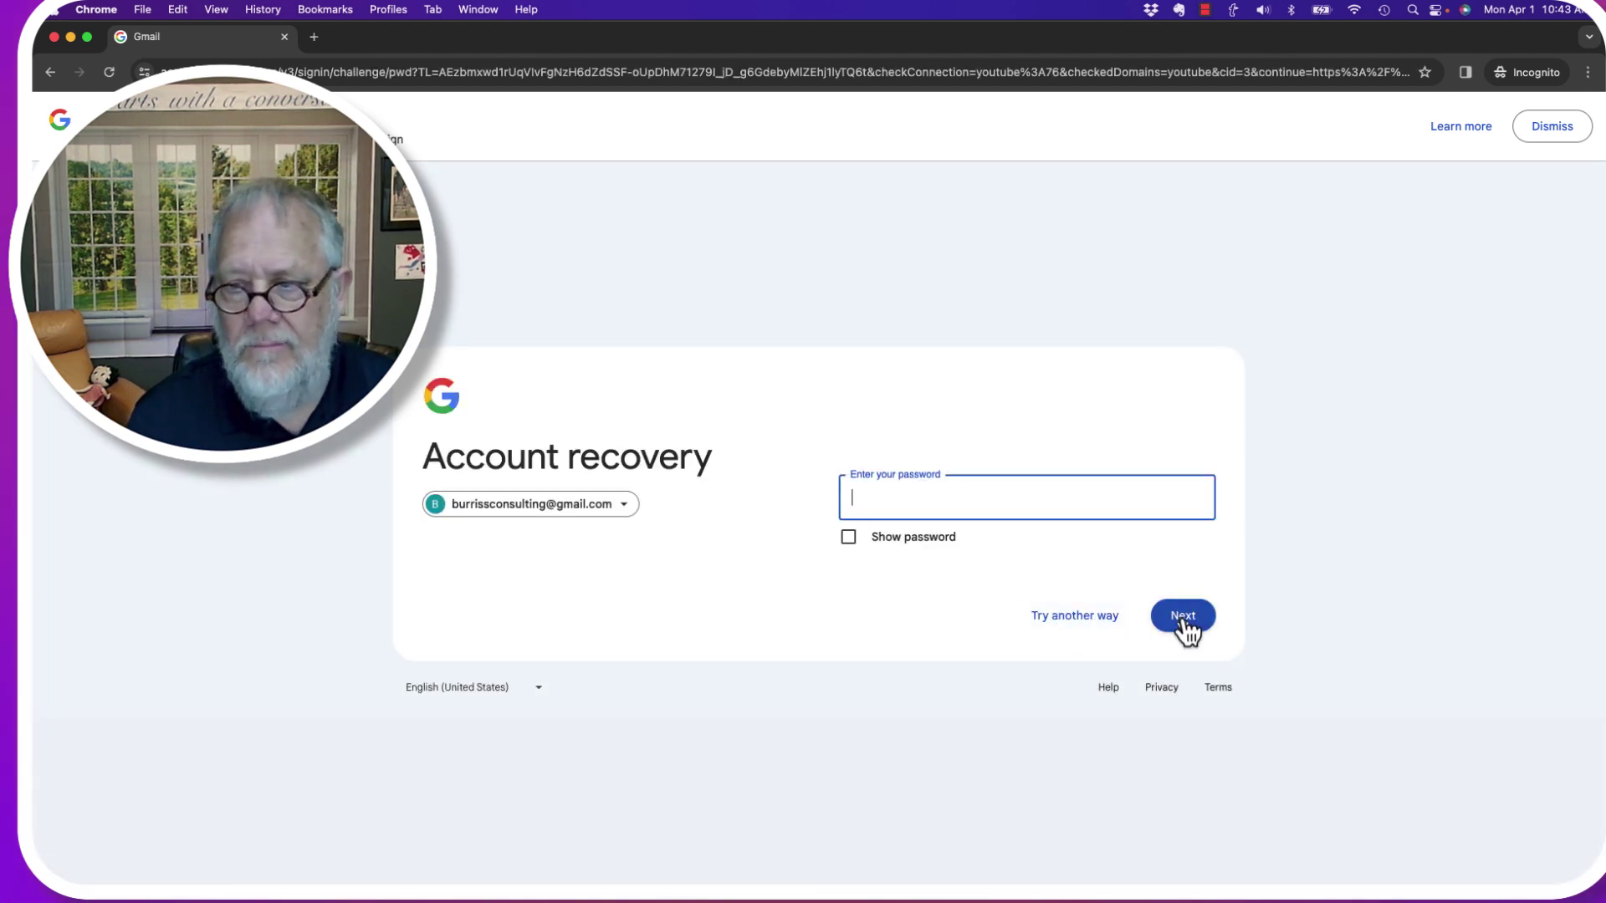
left_click(1186, 625)
left_click(1084, 628)
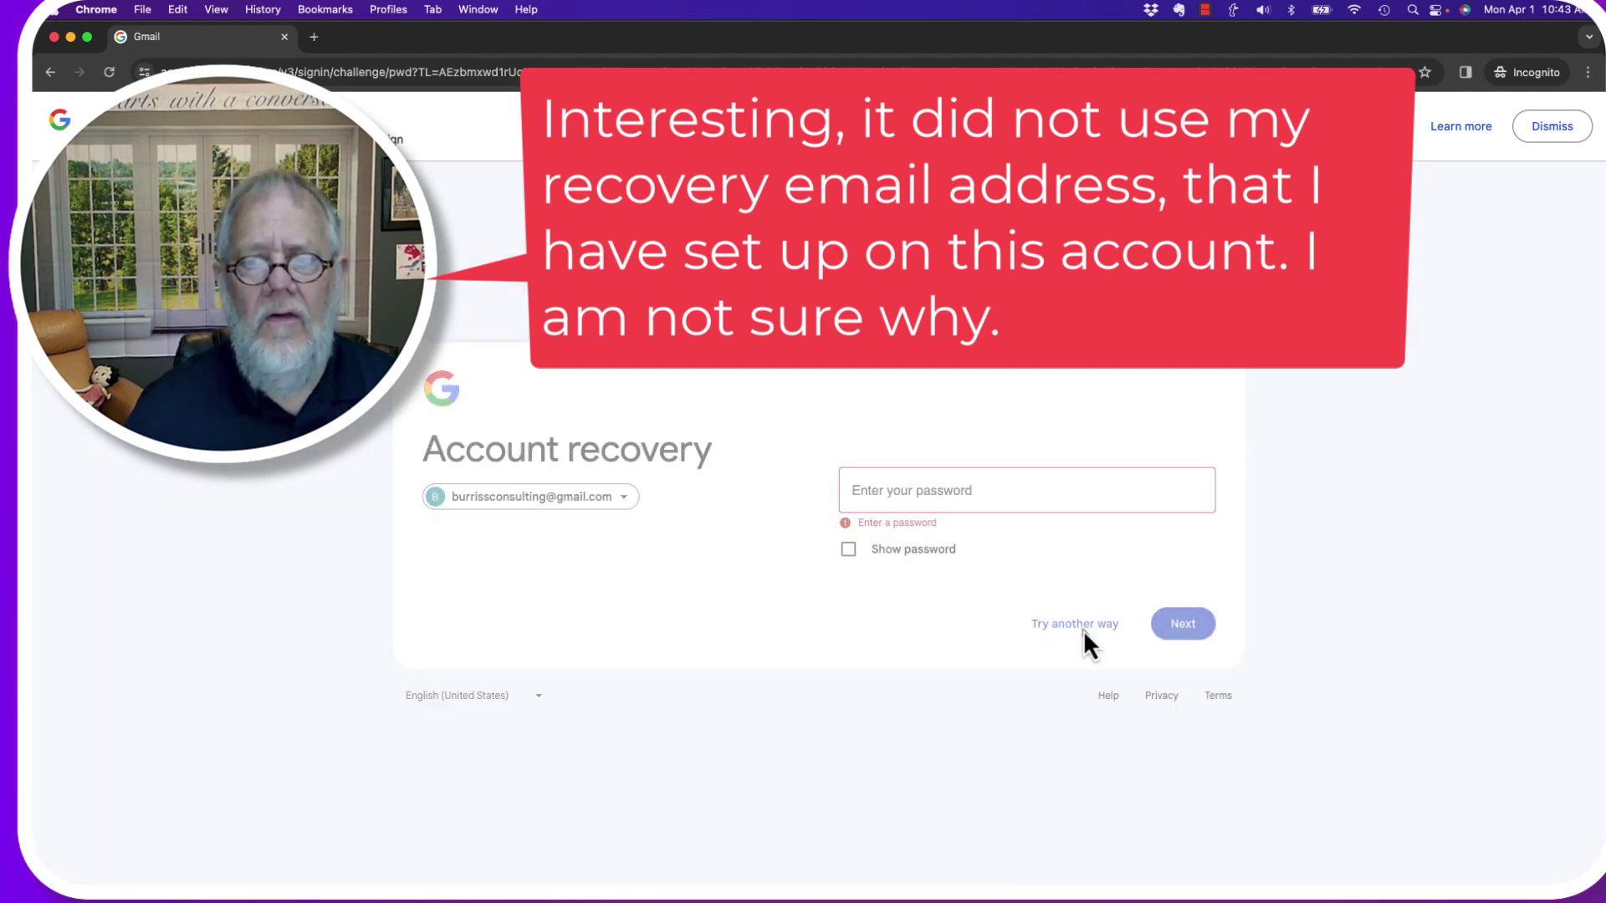